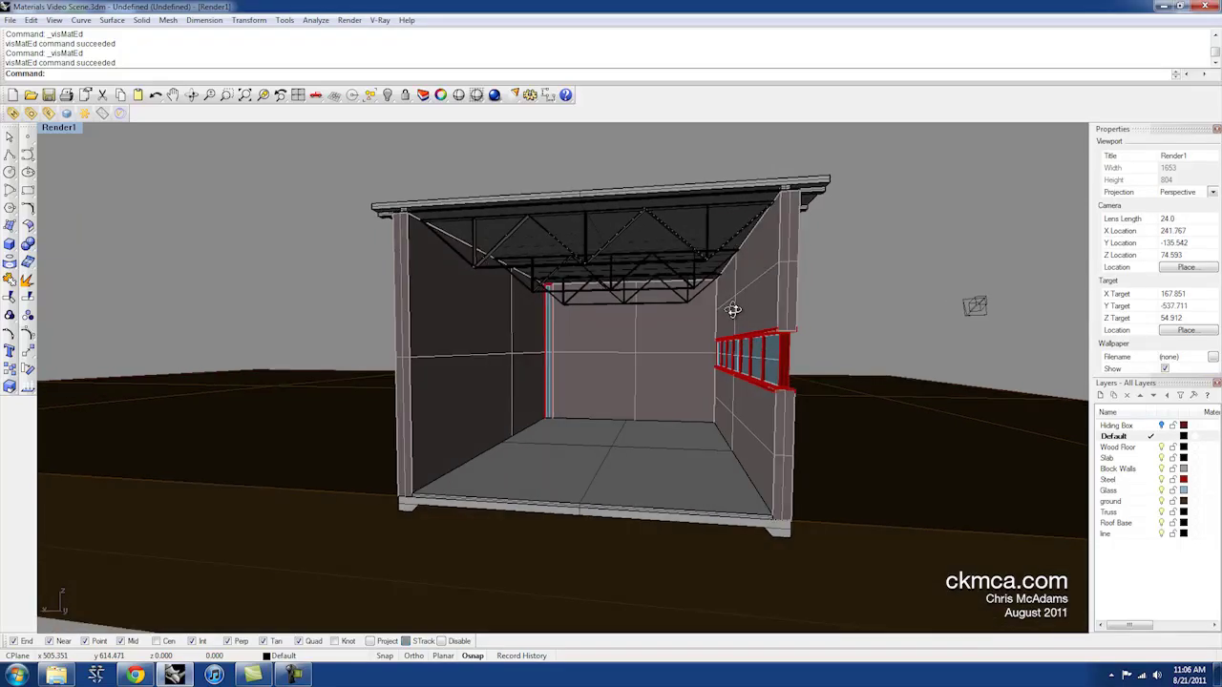
- Select the left, back and right walls and the floor slab to check their layers
{"action": "left_click", "coordinate": [487, 345]}
{"action": "left_click", "coordinate": [630, 344]}
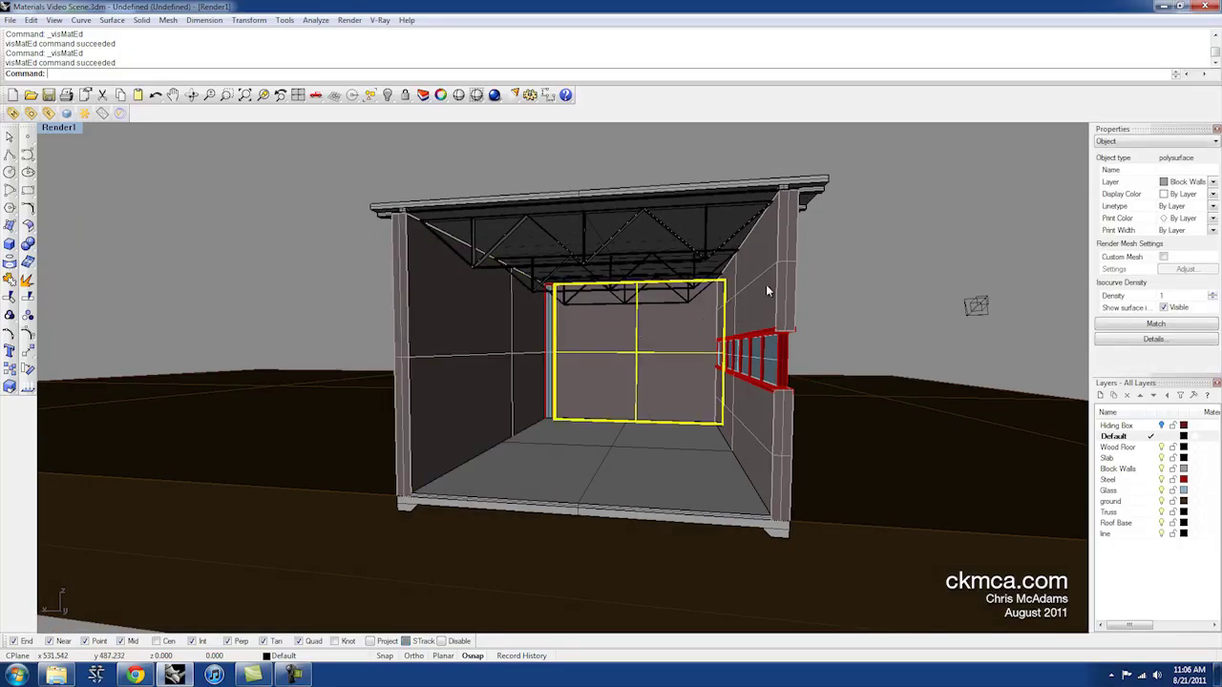
{"action": "left_click", "coordinate": [765, 284]}
{"action": "left_click", "coordinate": [738, 442]}
{"action": "right_click_drag", "start_coordinate": [717, 430], "coordinate": [699, 430]}
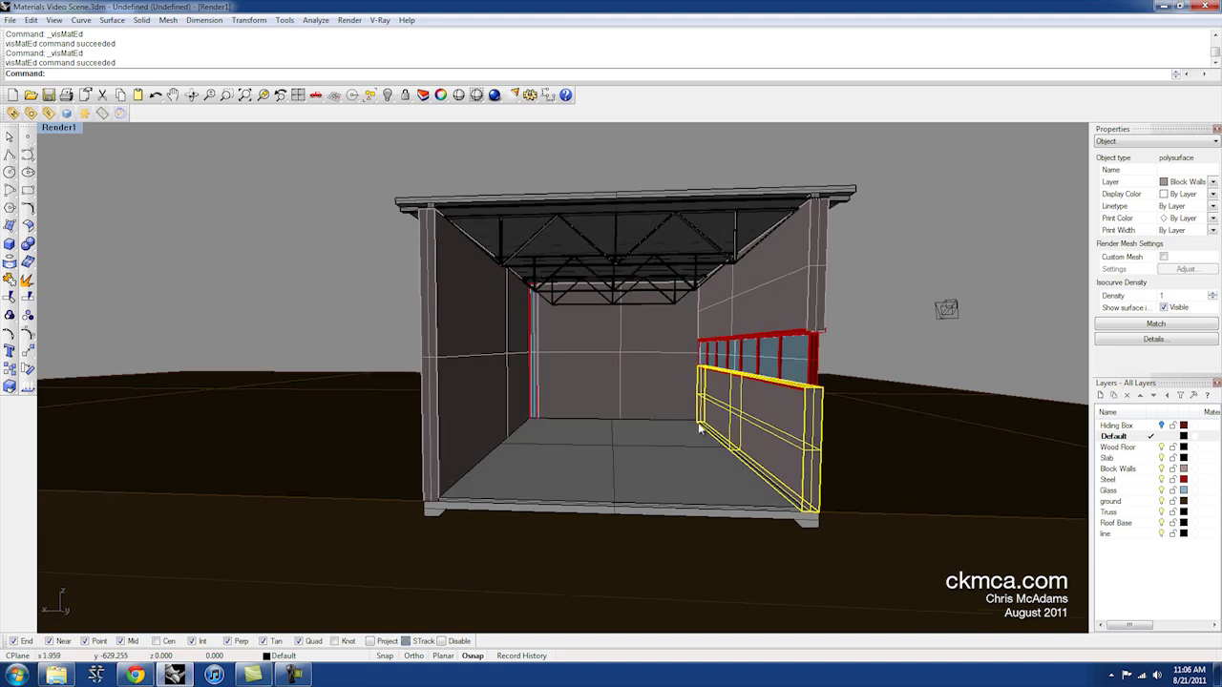
{"action": "left_click", "coordinate": [608, 439]}
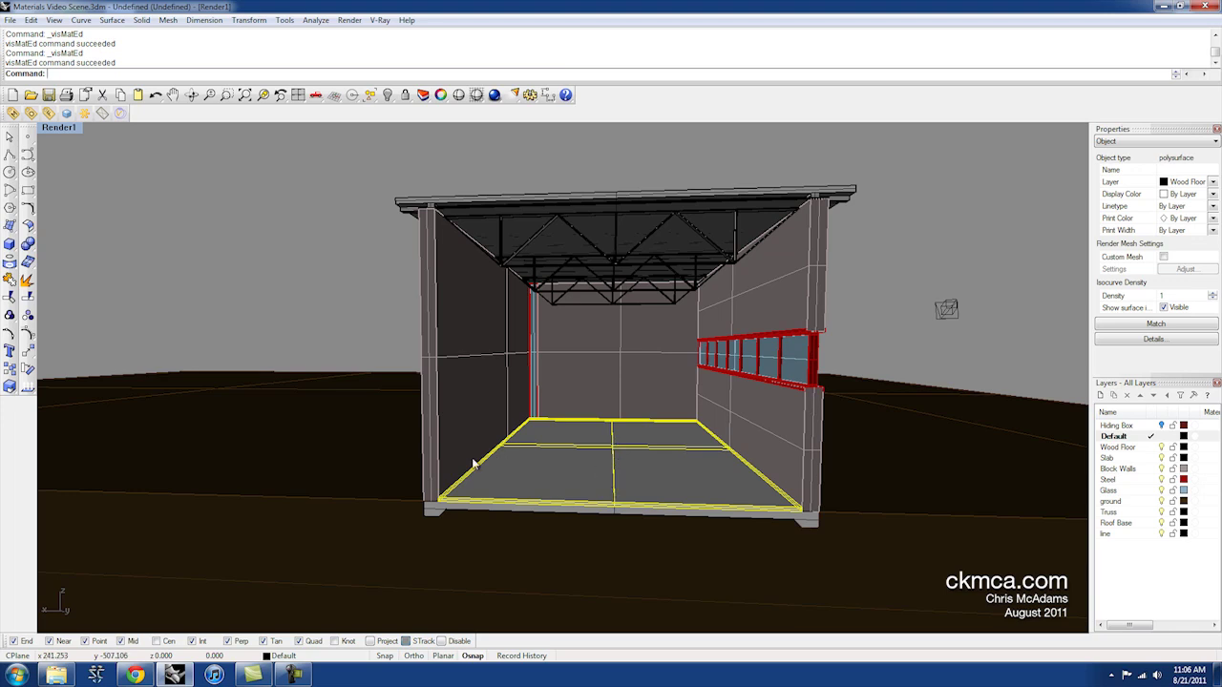
{"action": "left_click", "coordinate": [468, 310]}
{"action": "left_click", "coordinate": [810, 283]}
{"action": "left_click", "coordinate": [798, 413]}
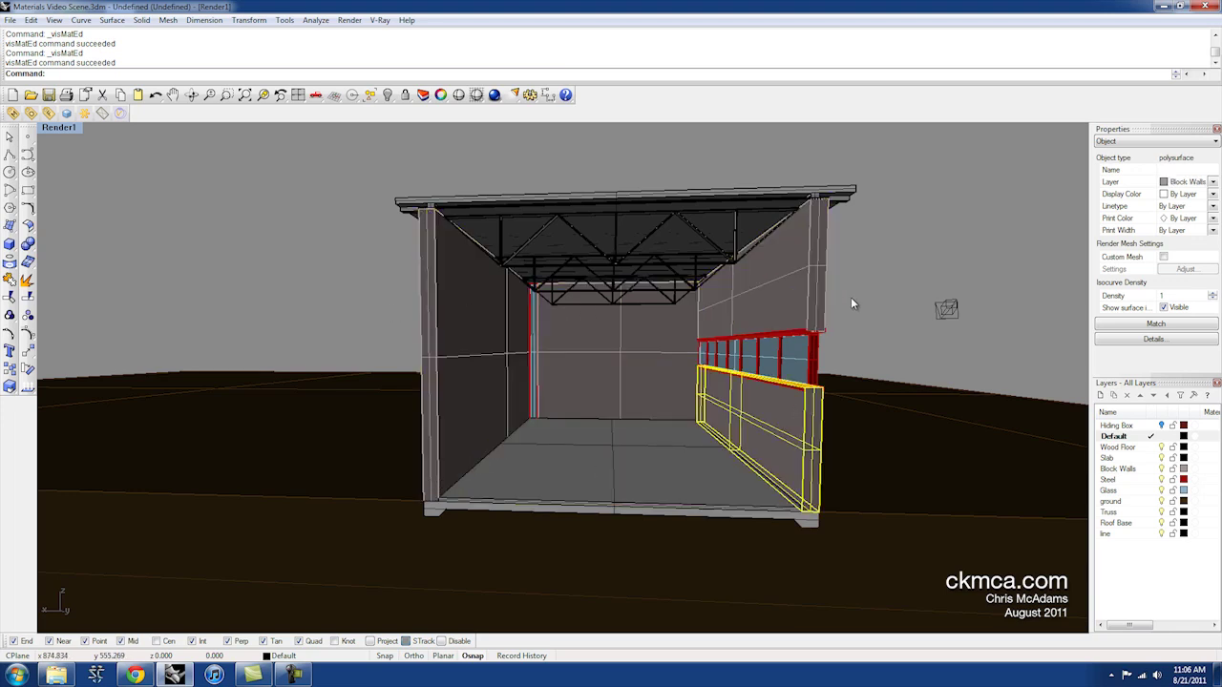
{"action": "right_click_drag", "start_coordinate": [853, 303], "coordinate": [695, 315]}
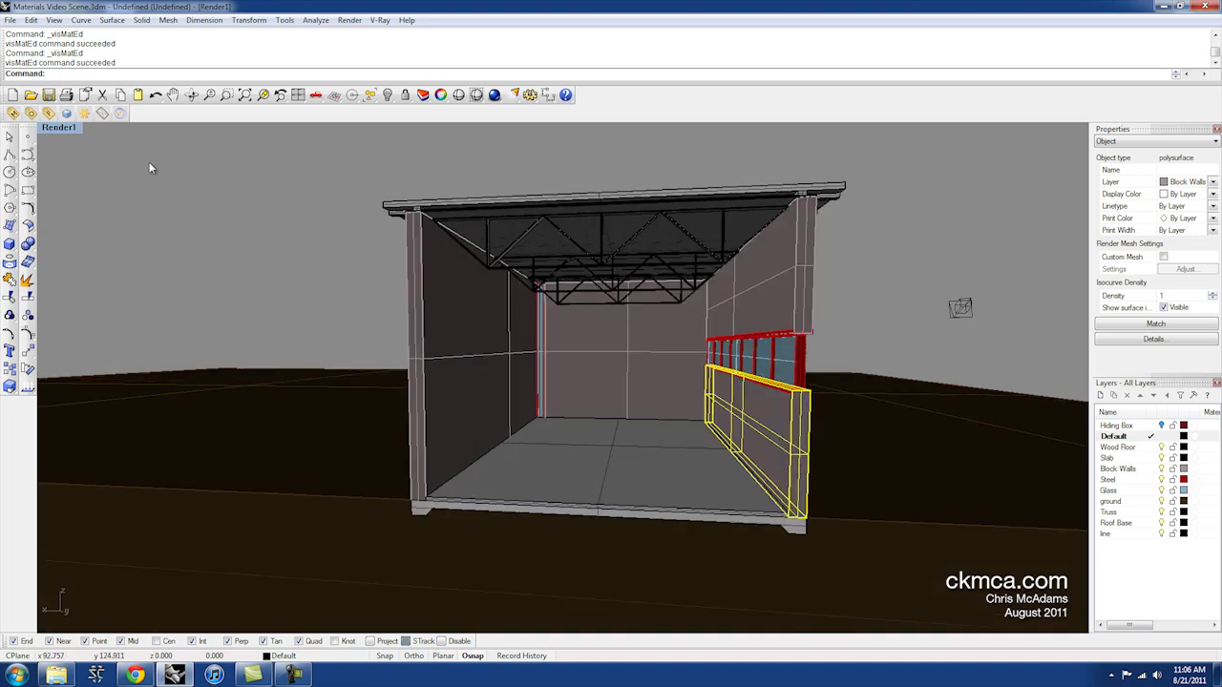
- Add a new VRayMtl to the V-Ray Scene Materials list
{"action": "left_click", "coordinate": [13, 113]}
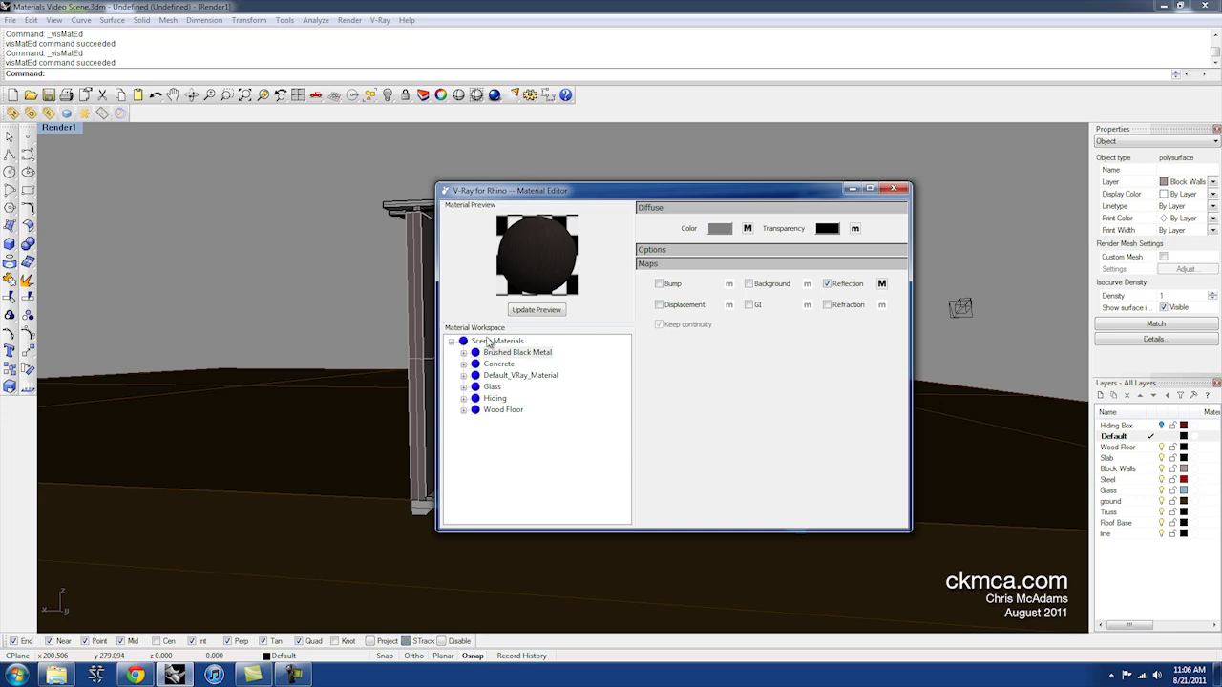
{"action": "right_click", "coordinate": [489, 342]}
{"action": "mouse_move", "coordinate": [521, 347]}
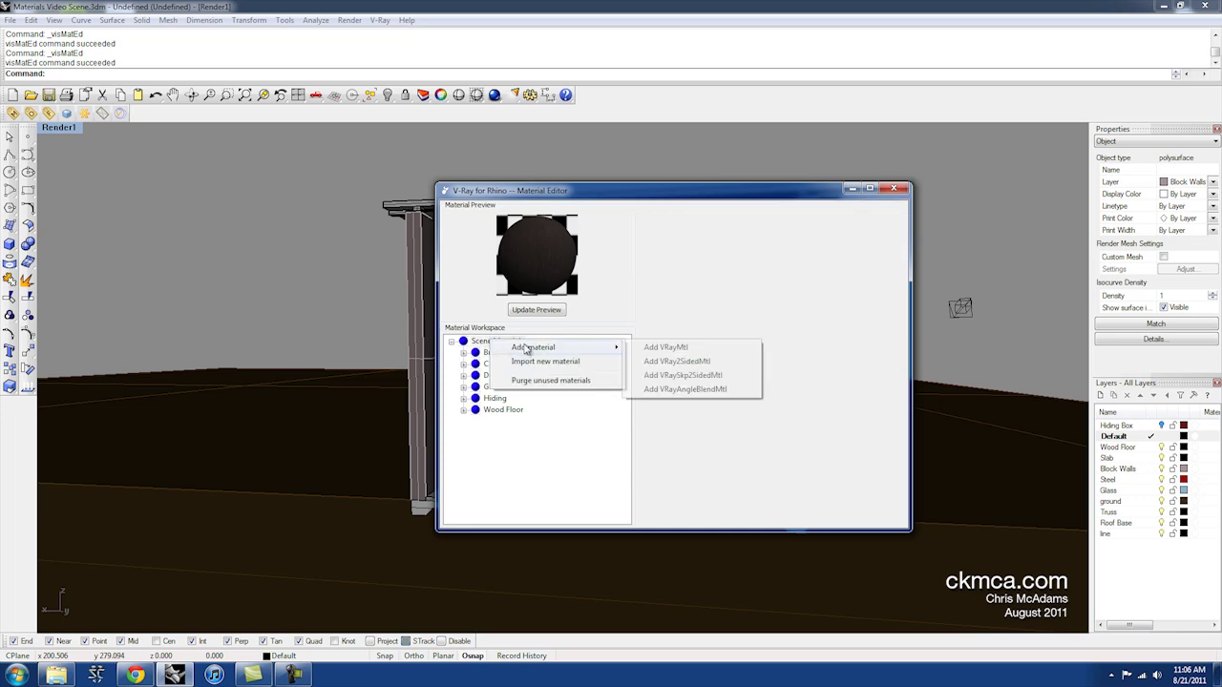
{"action": "left_click", "coordinate": [684, 349]}
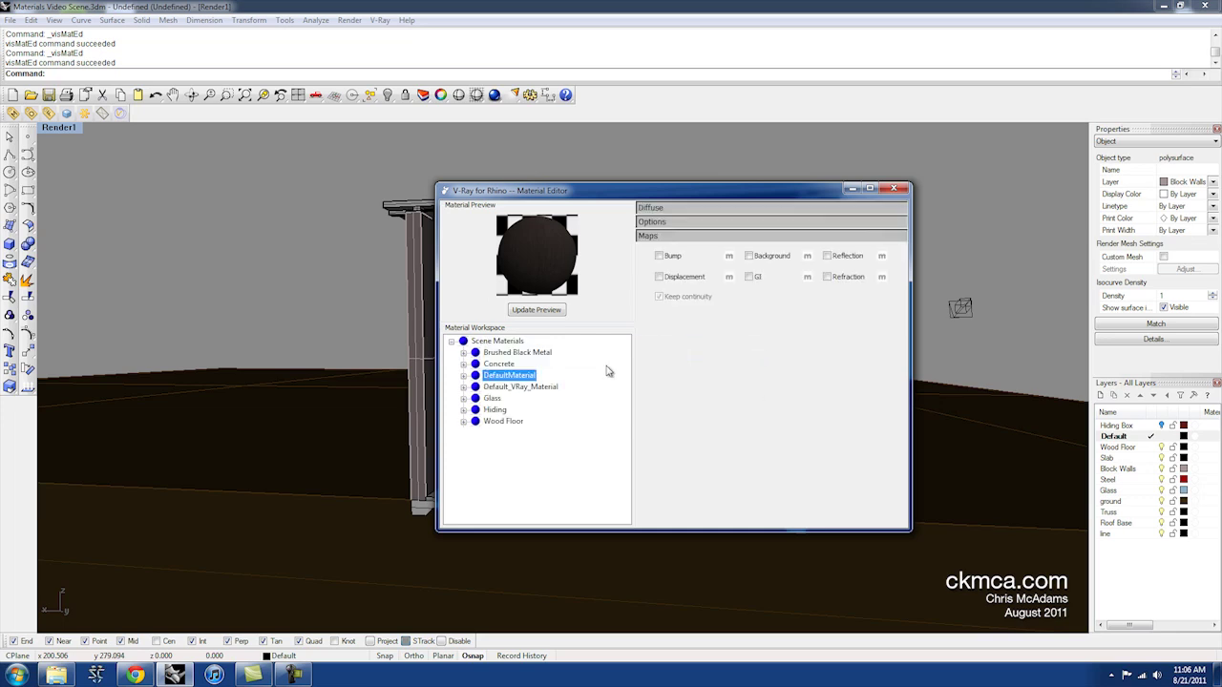
- Rename the new material to 'Brick' and expand its Diffuse settings
{"action": "right_click", "coordinate": [517, 377]}
{"action": "left_click", "coordinate": [551, 385]}
{"action": "type", "text": "Brick"}
{"action": "left_click", "coordinate": [569, 457]}
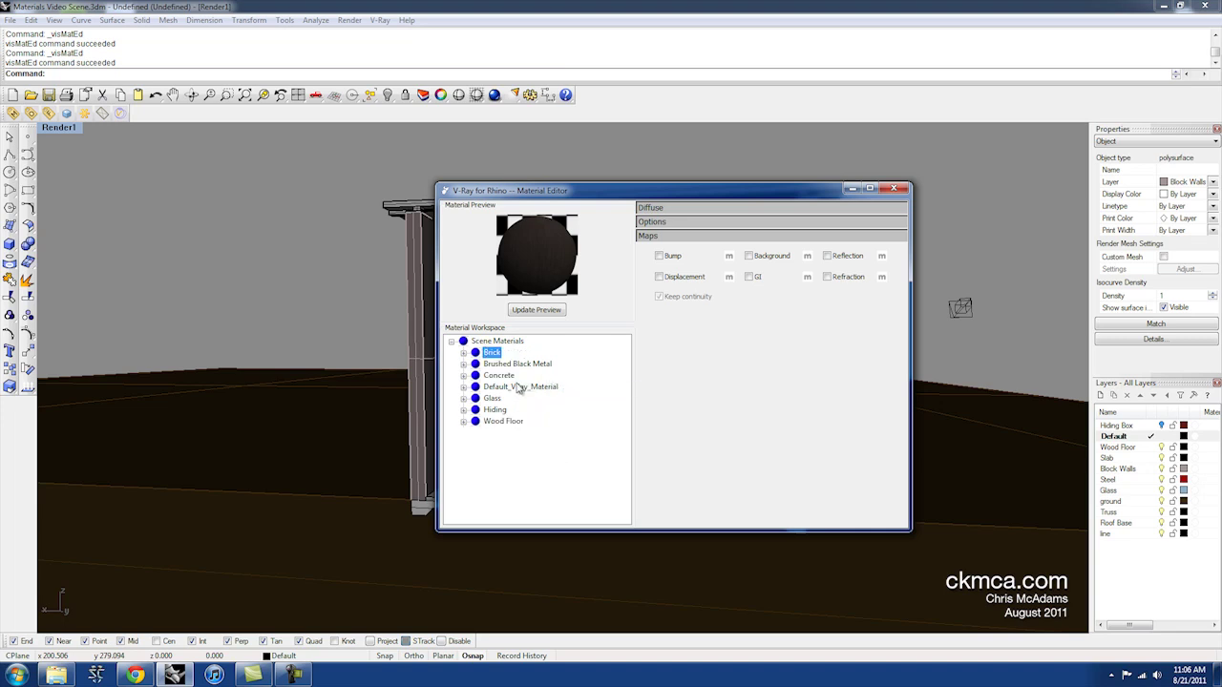
{"action": "left_click", "coordinate": [666, 210]}
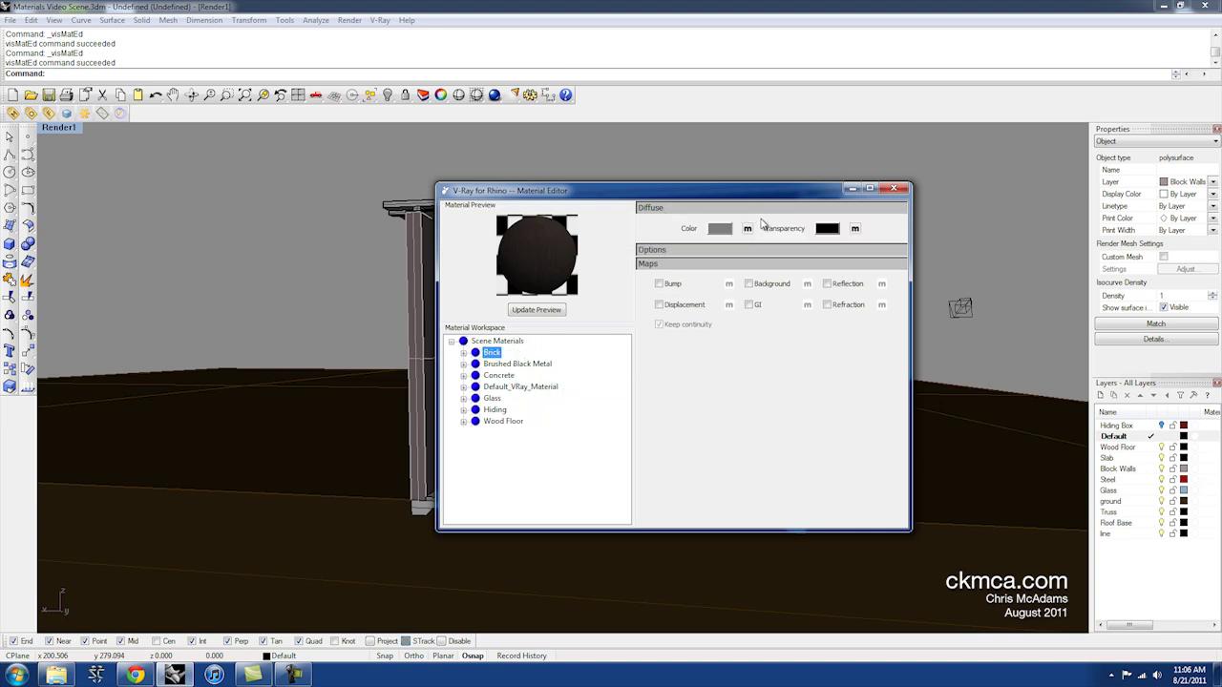
- Search vray-materials.de for 'brick' and scroll through the brick material results
{"action": "left_click", "coordinate": [134, 675]}
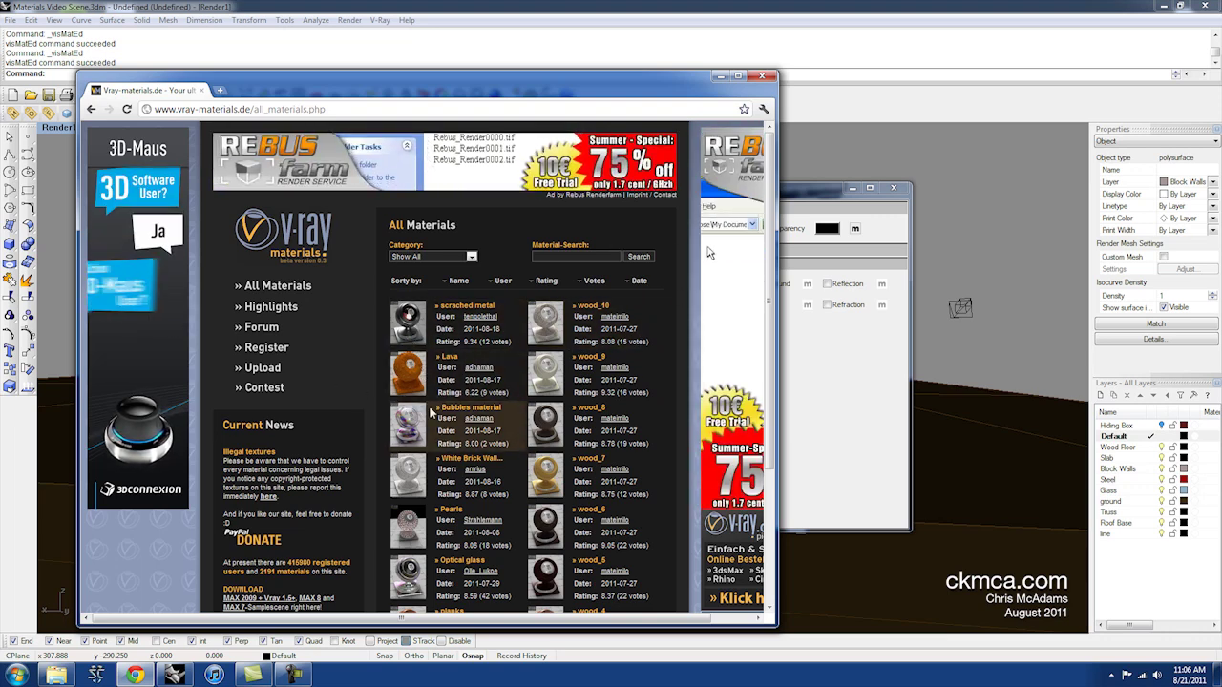
{"action": "left_click", "coordinate": [448, 256]}
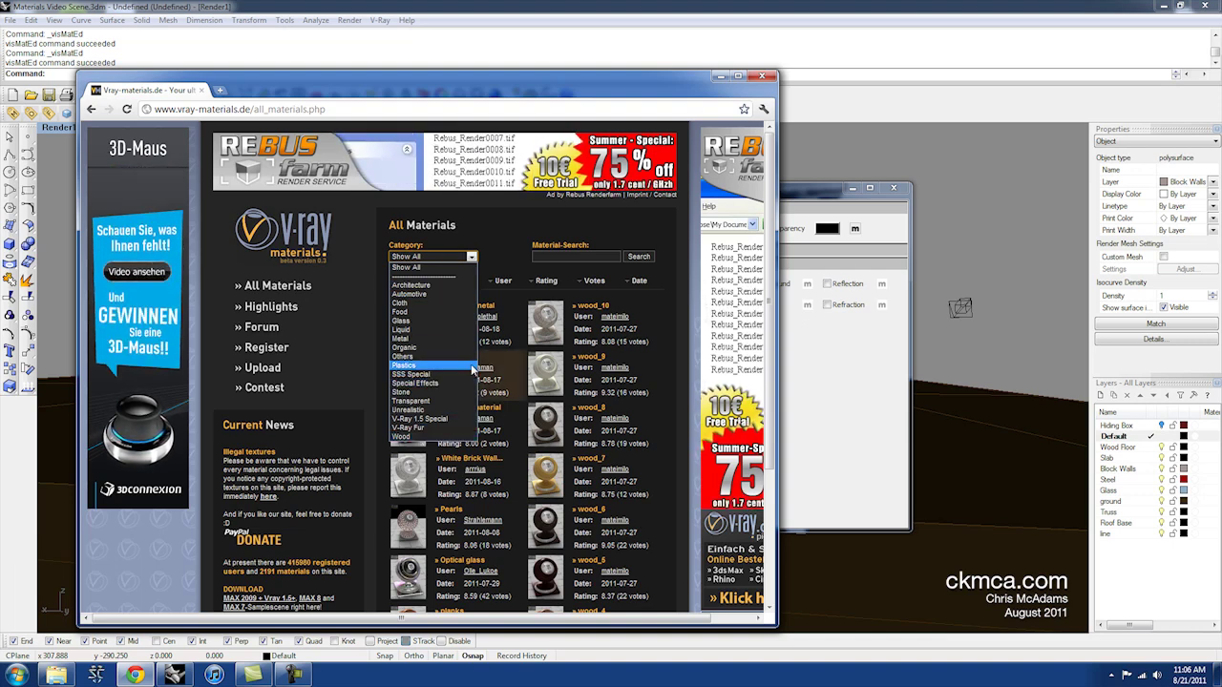
{"action": "left_click", "coordinate": [571, 256]}
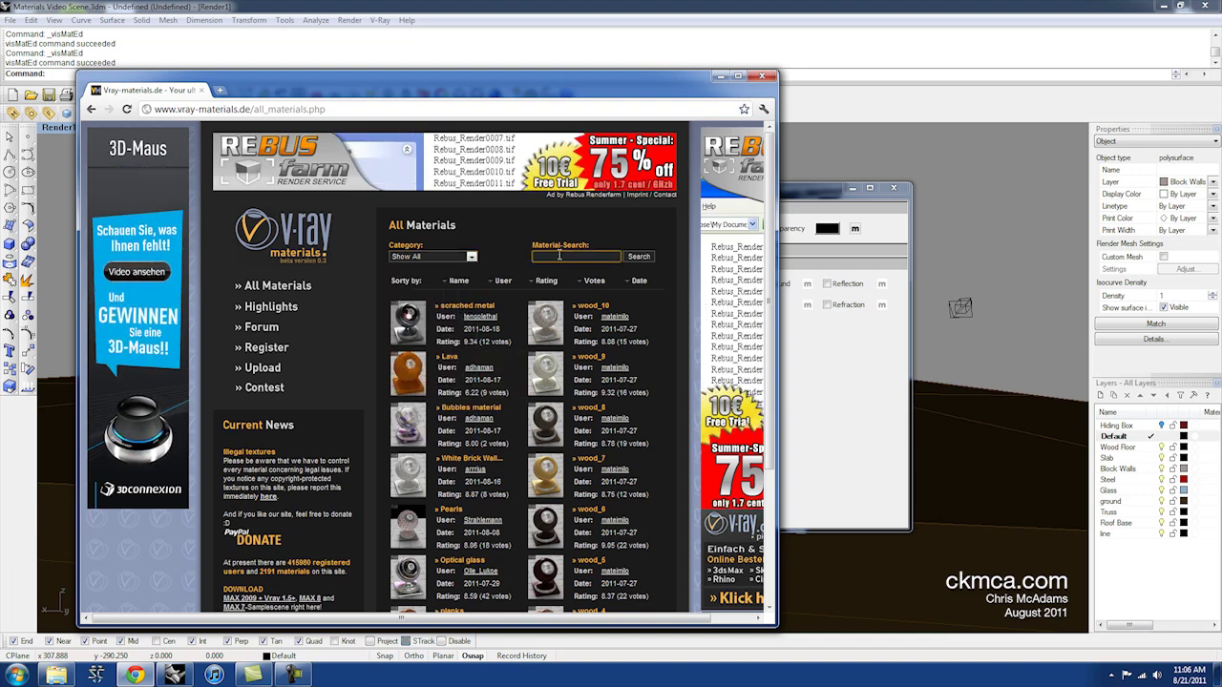
{"action": "type", "text": "brick"}
{"action": "key", "text": "Return"}
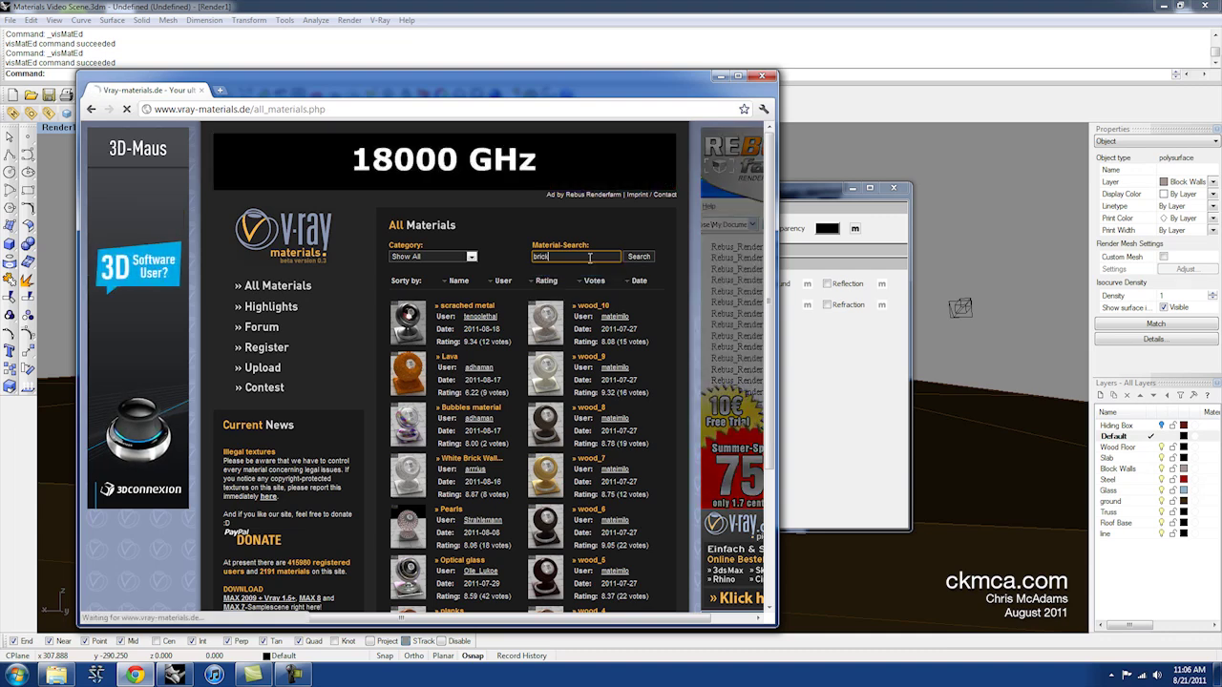
{"action": "scroll", "coordinate": [551, 336], "scroll_direction": "down", "scroll_amount": 1}
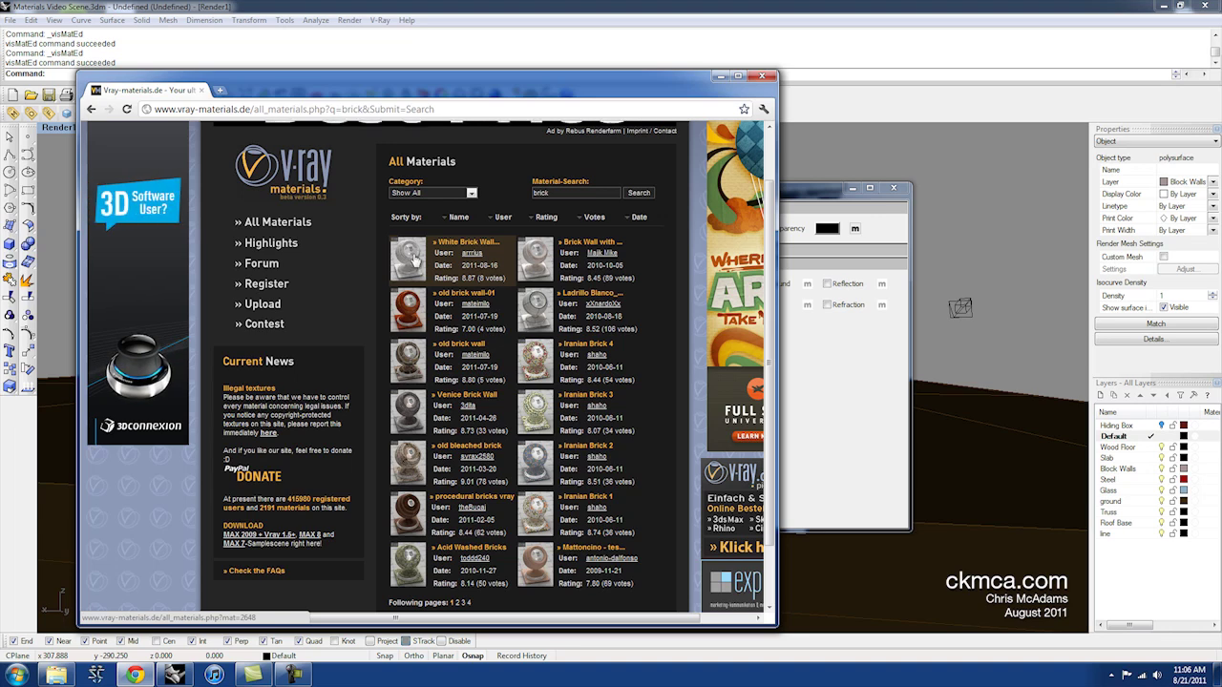
- Apply brickyes diff.jpg as a Bitmap texture on the Brick material's Diffuse colour
{"action": "left_click", "coordinate": [721, 76]}
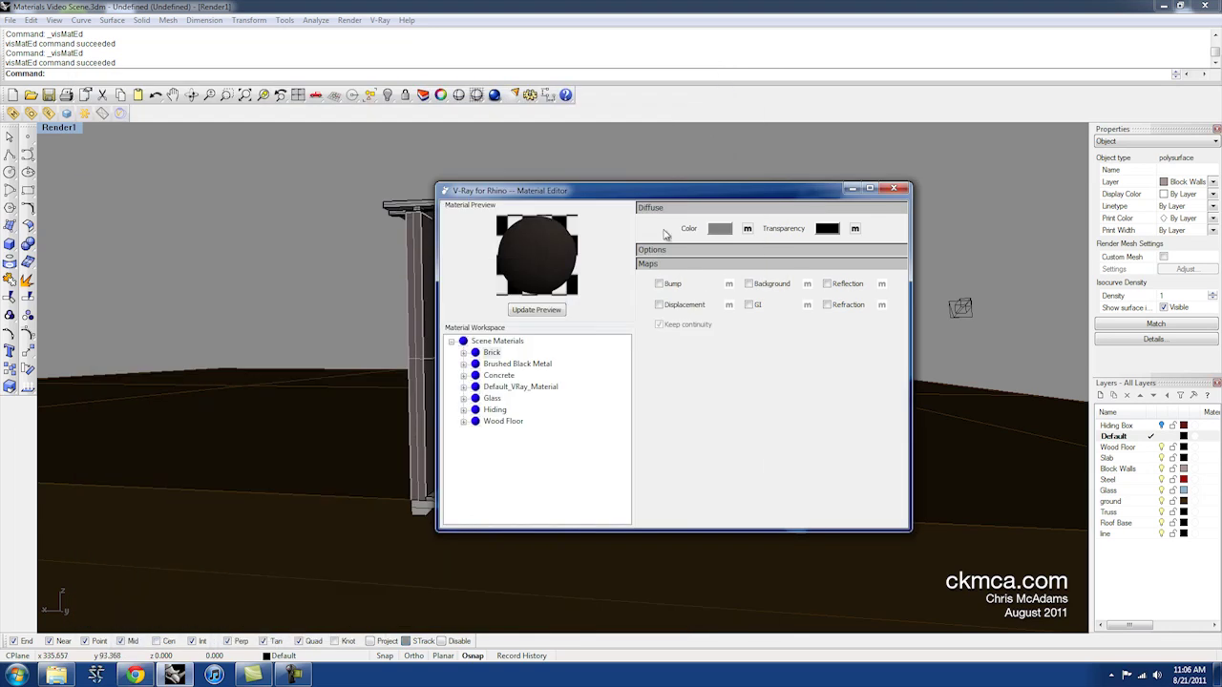
{"action": "left_click", "coordinate": [747, 229]}
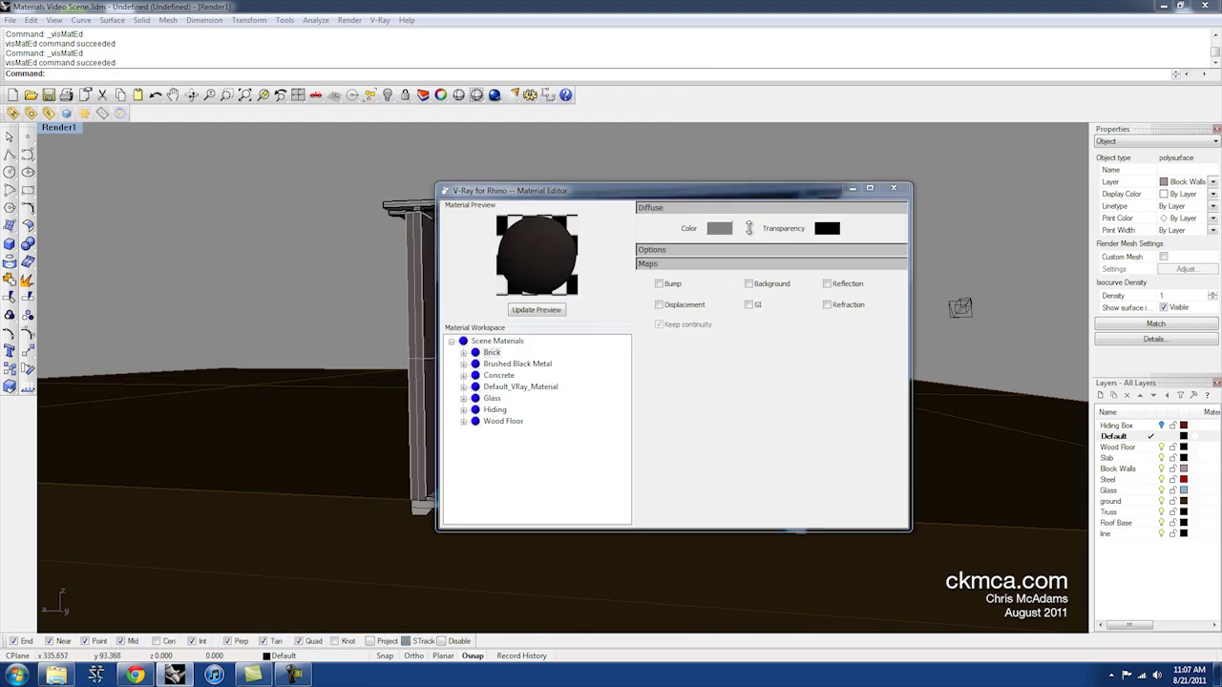
{"action": "left_click", "coordinate": [525, 387]}
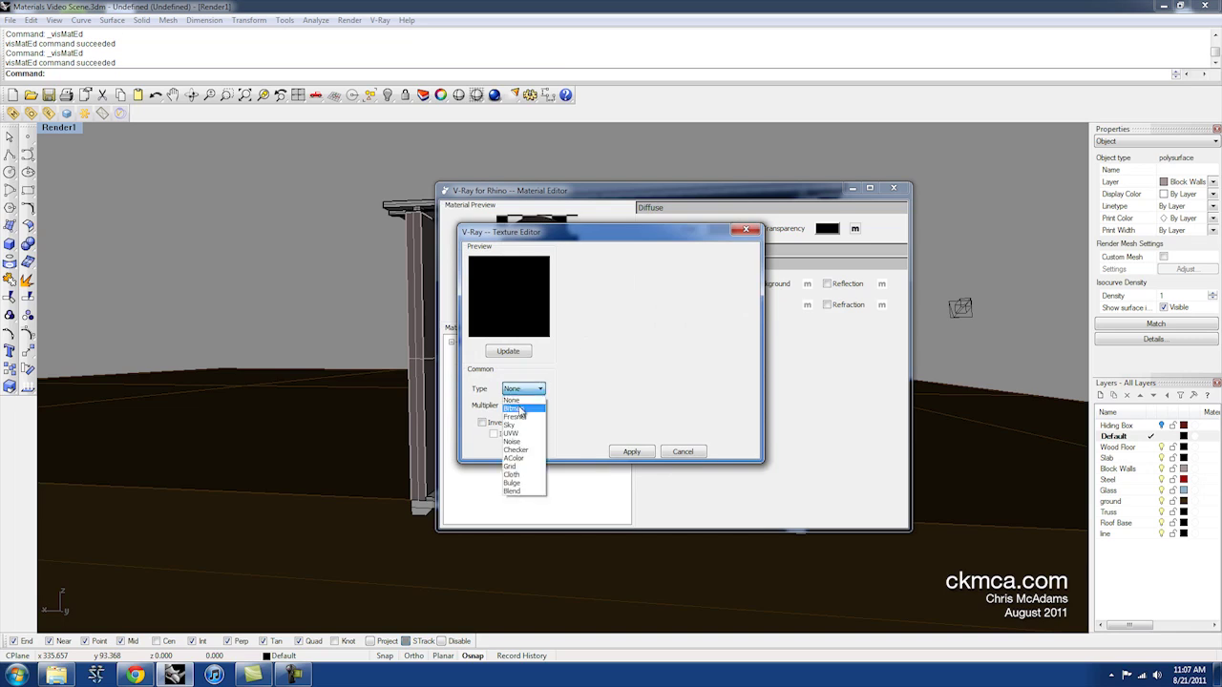
{"action": "left_click", "coordinate": [521, 409]}
{"action": "left_click", "coordinate": [604, 389]}
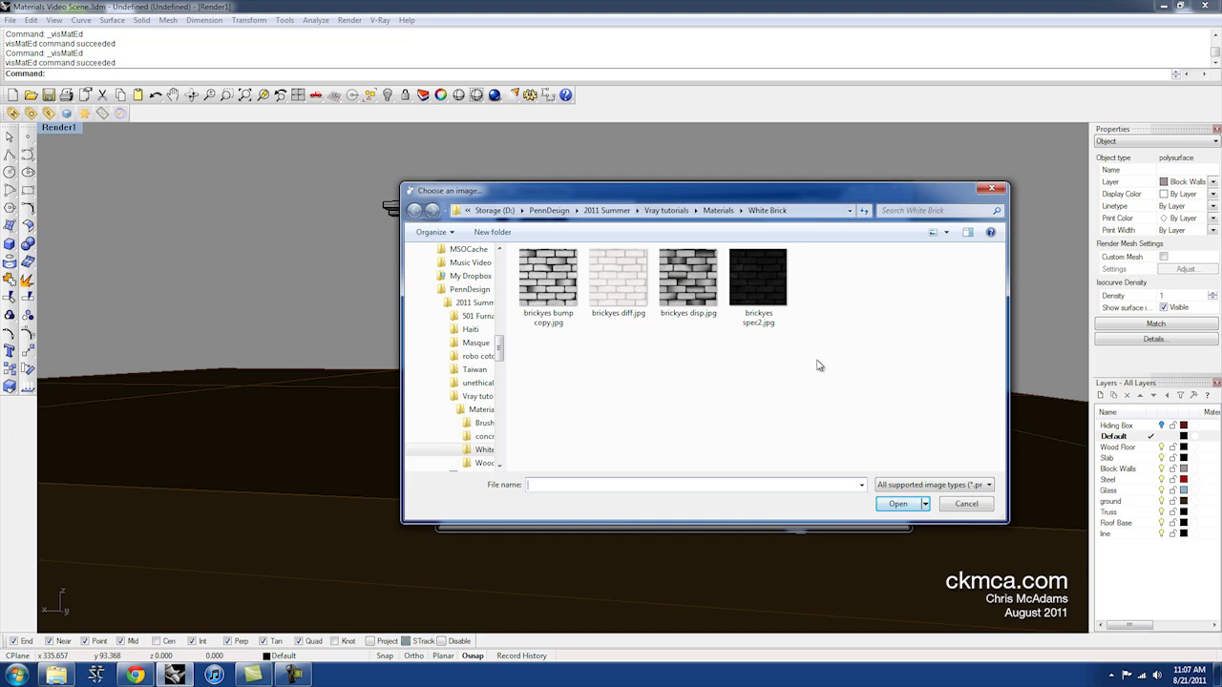
{"action": "left_click", "coordinate": [626, 281]}
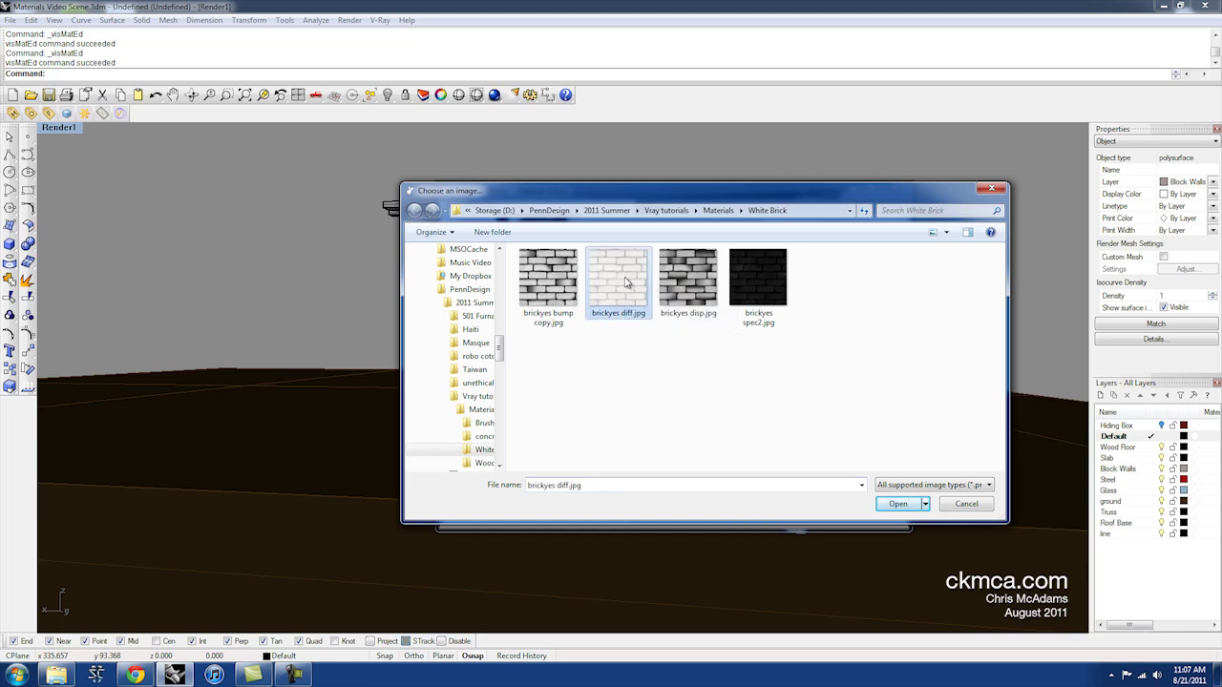
{"action": "left_click", "coordinate": [895, 505]}
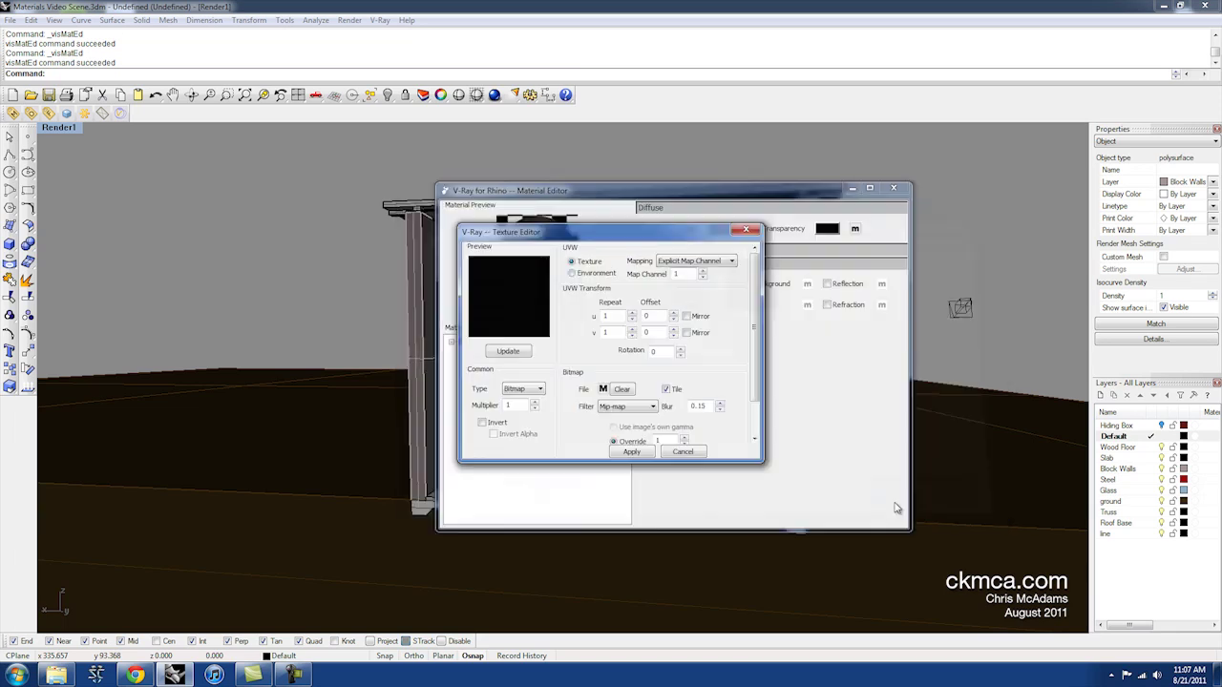
{"action": "left_click", "coordinate": [631, 453]}
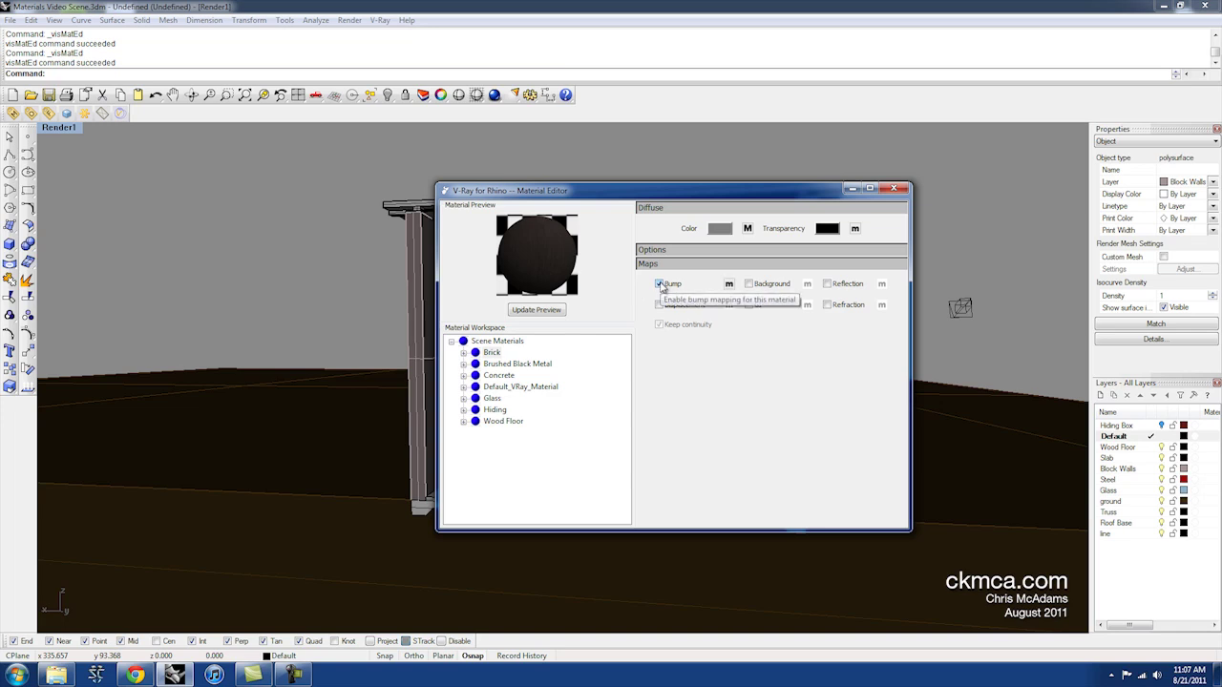
- Add brickyes bump copy.jpg as the Brick material's bump bitmap and refresh the preview
{"action": "left_click", "coordinate": [728, 283]}
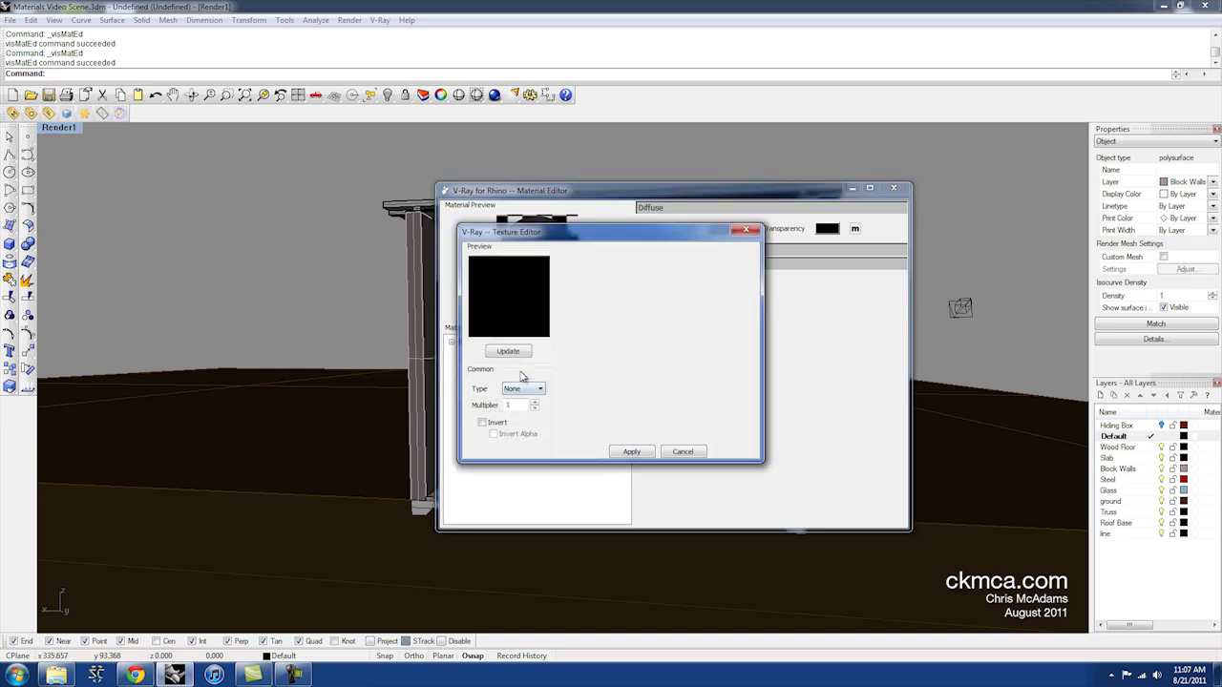
{"action": "left_click", "coordinate": [523, 389]}
{"action": "left_click", "coordinate": [520, 405]}
{"action": "left_click", "coordinate": [602, 390]}
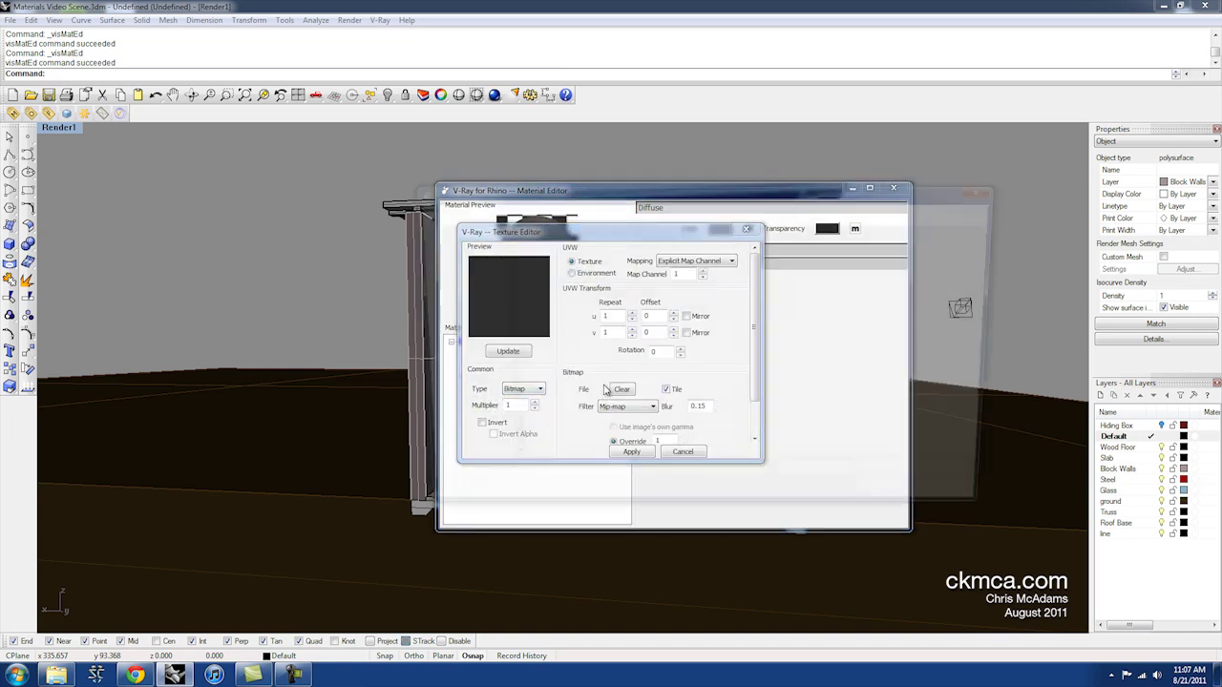
{"action": "left_click", "coordinate": [564, 316]}
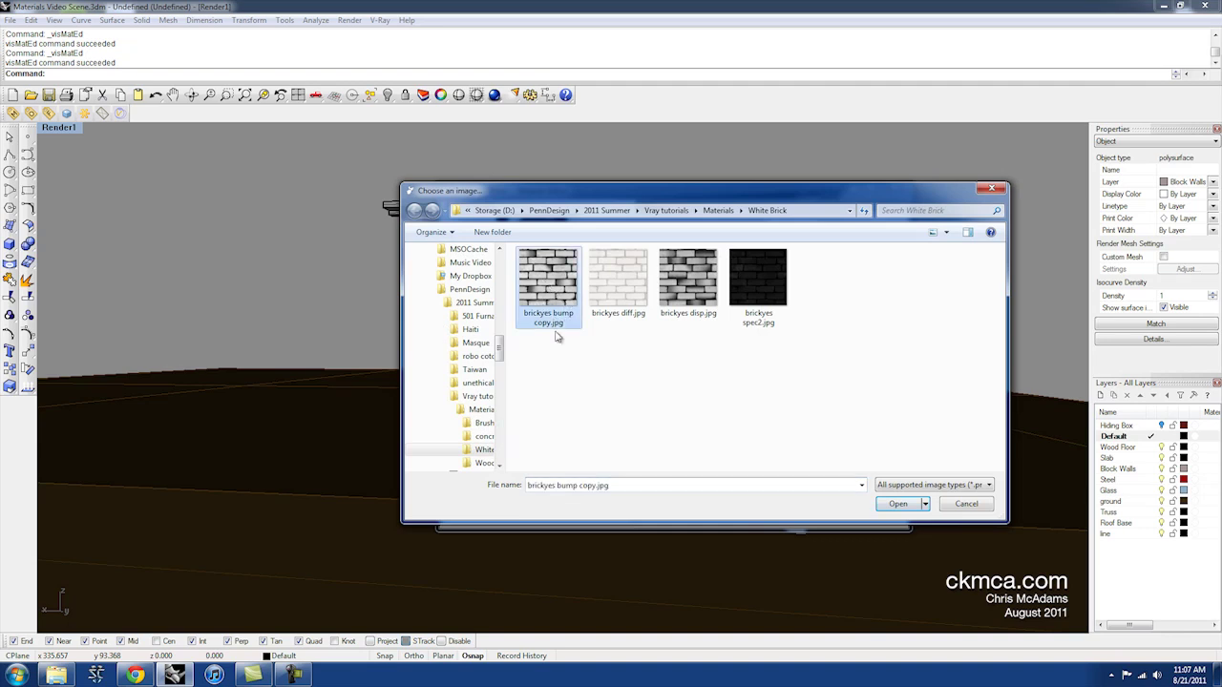
{"action": "left_click", "coordinate": [895, 503]}
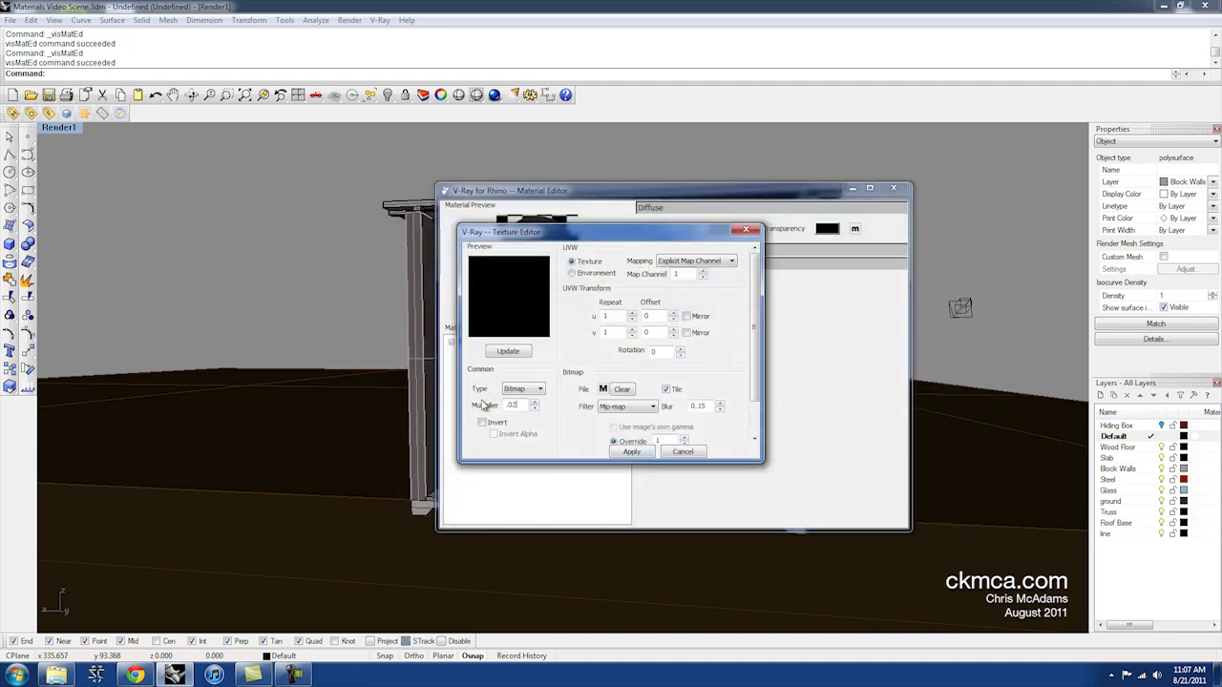
{"action": "left_click", "coordinate": [628, 451]}
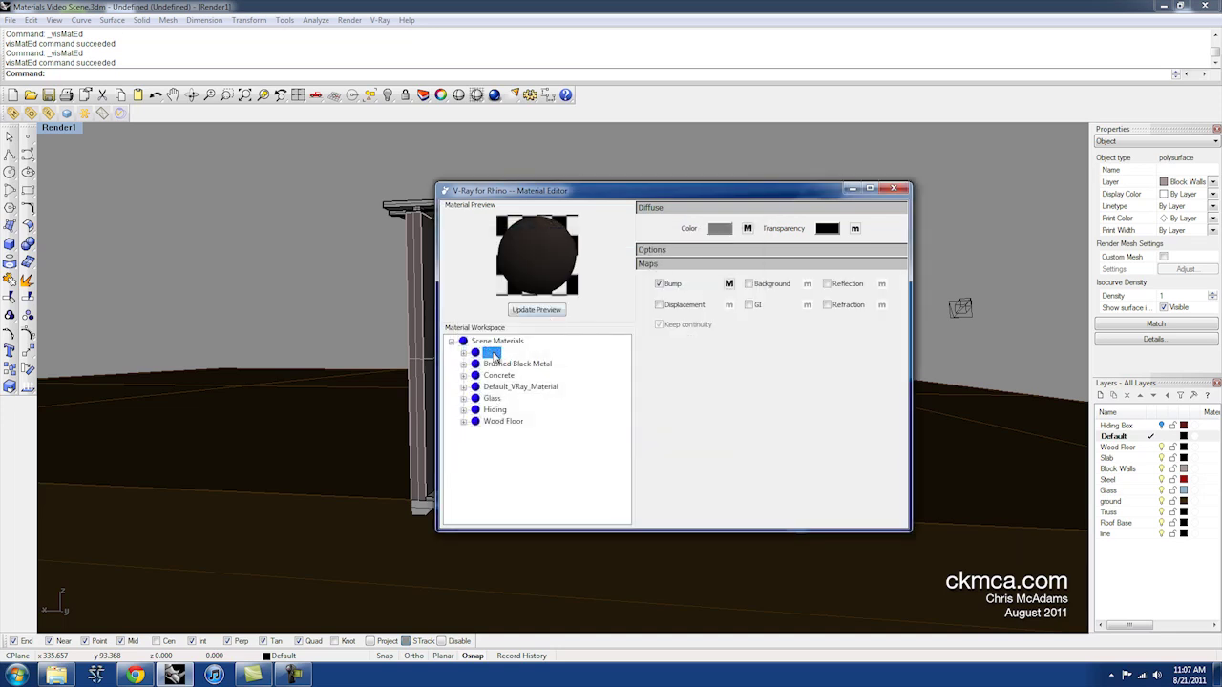
{"action": "left_click", "coordinate": [531, 310]}
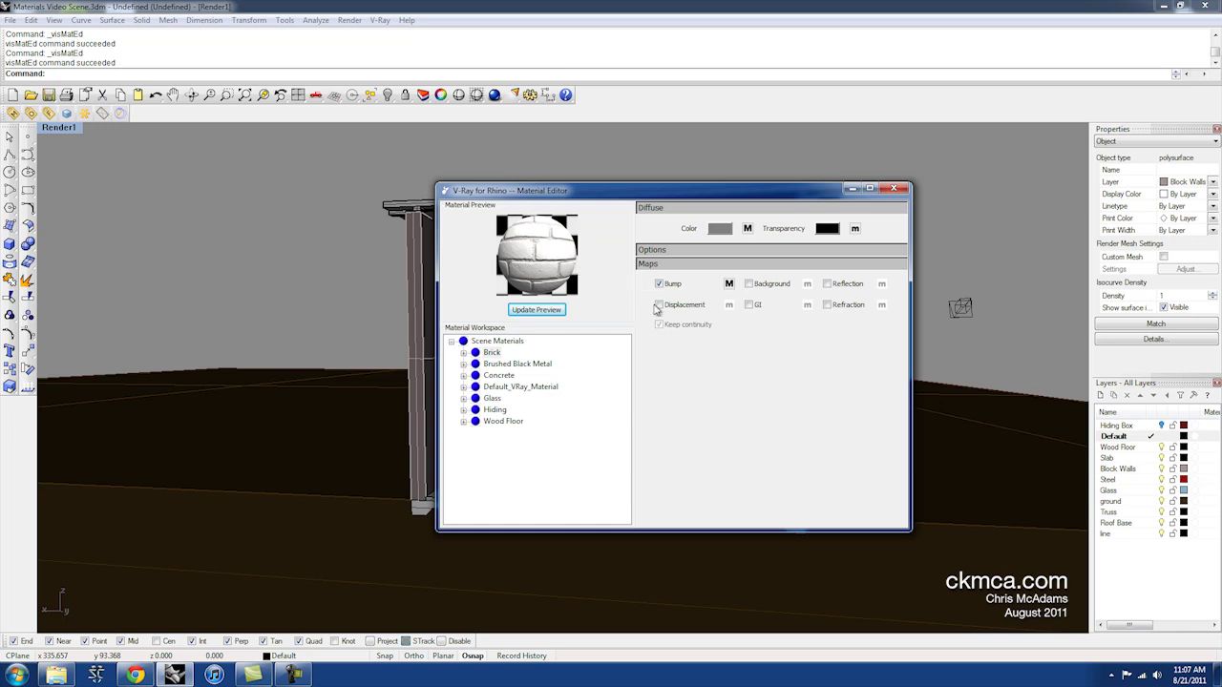
- Enable displacement using the brickyes disp.jpg bitmap at a .25 multiplier, then update the preview
{"action": "left_click", "coordinate": [693, 305]}
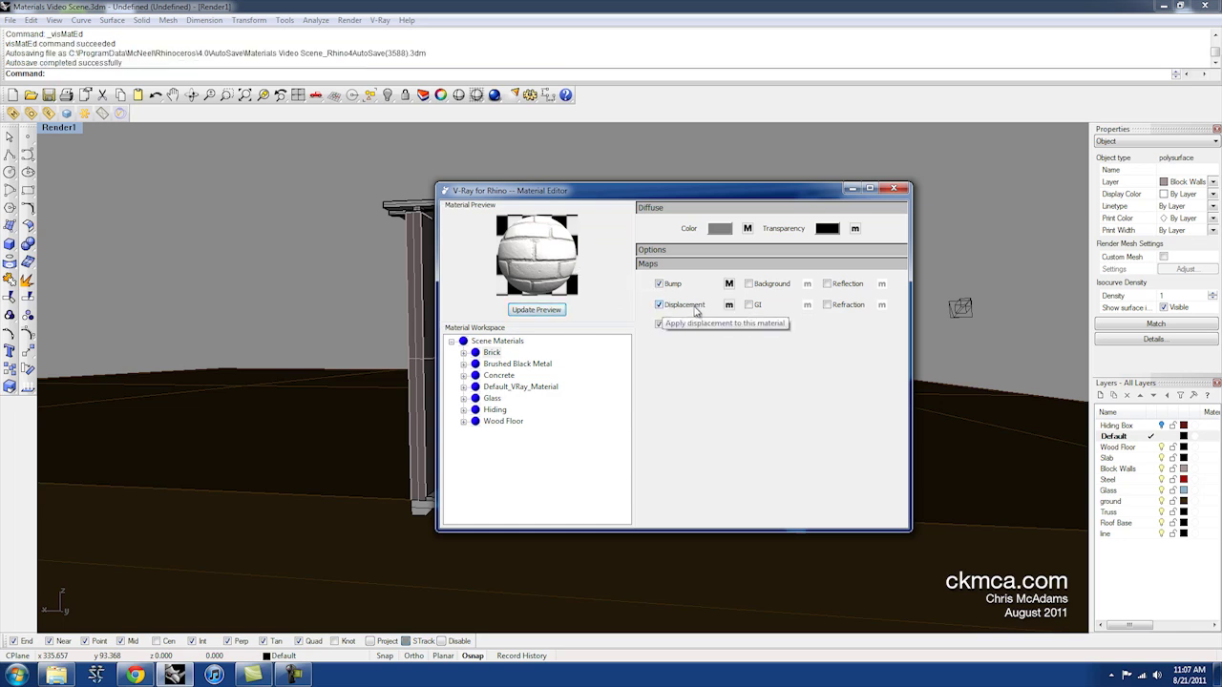
{"action": "left_click", "coordinate": [729, 306]}
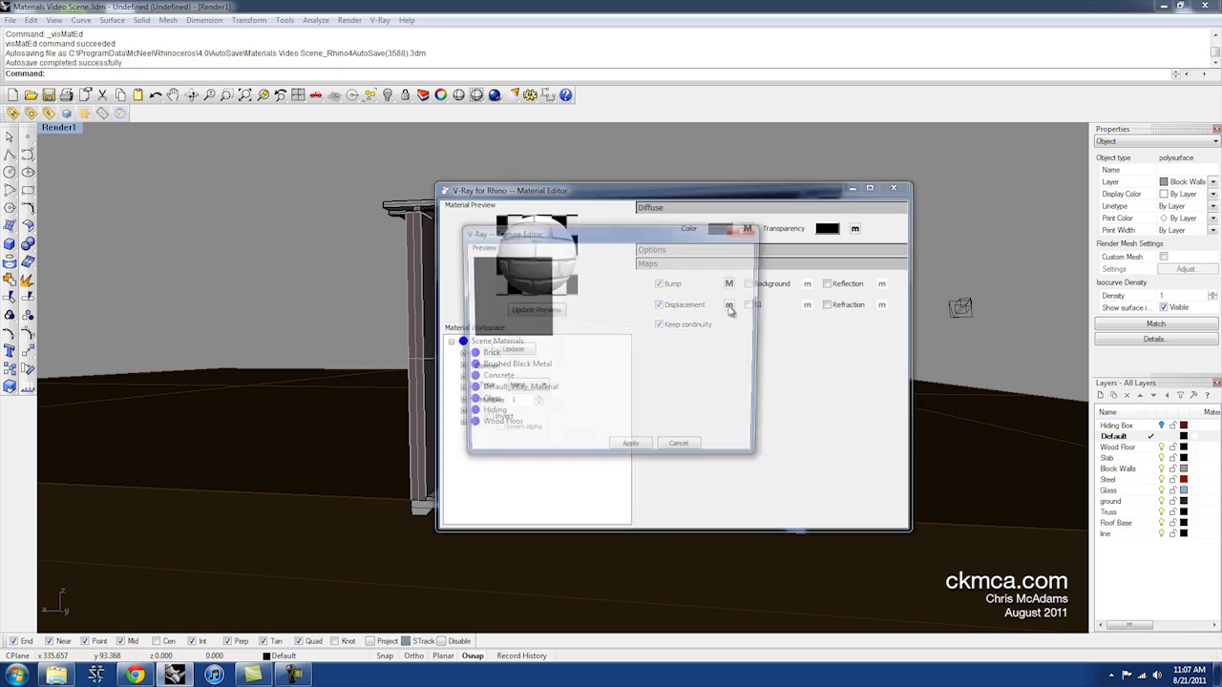
{"action": "left_click", "coordinate": [523, 388]}
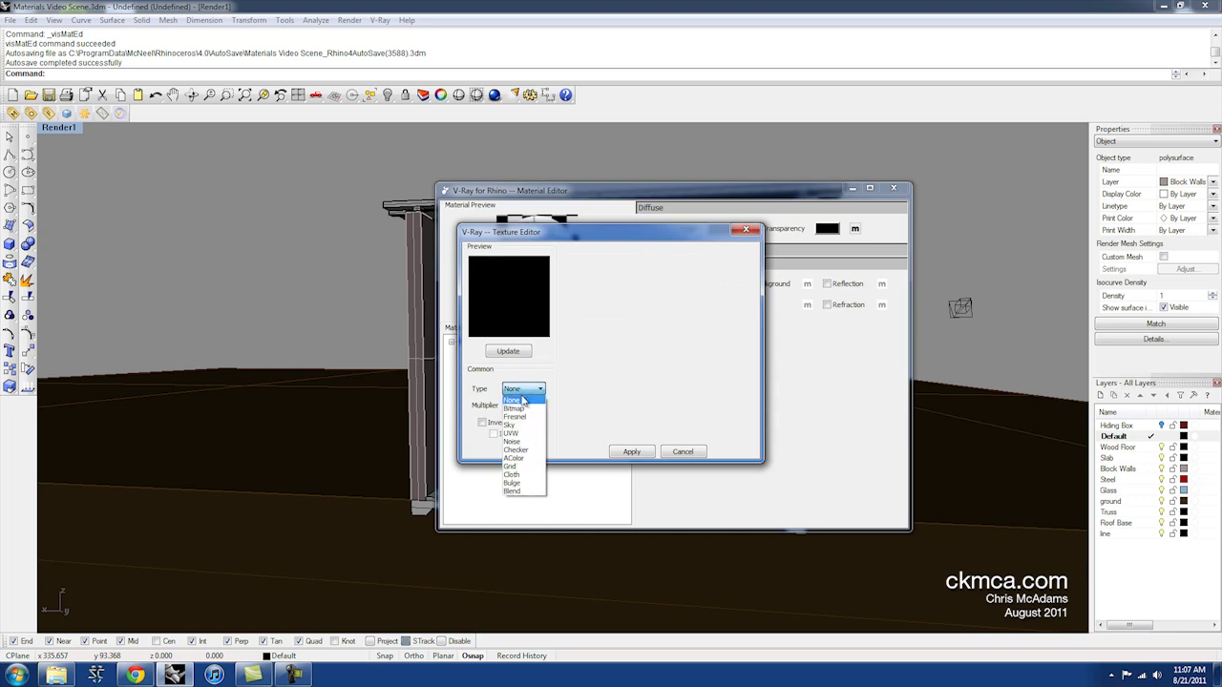
{"action": "left_click", "coordinate": [531, 409]}
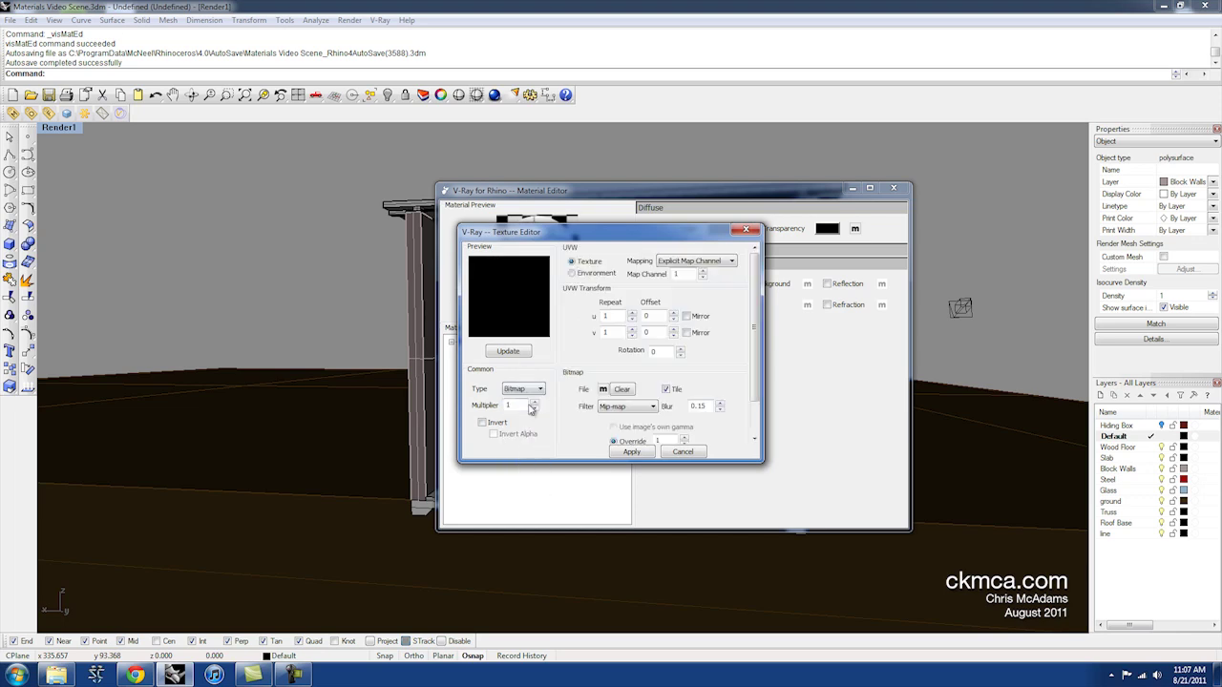
{"action": "left_click", "coordinate": [603, 392]}
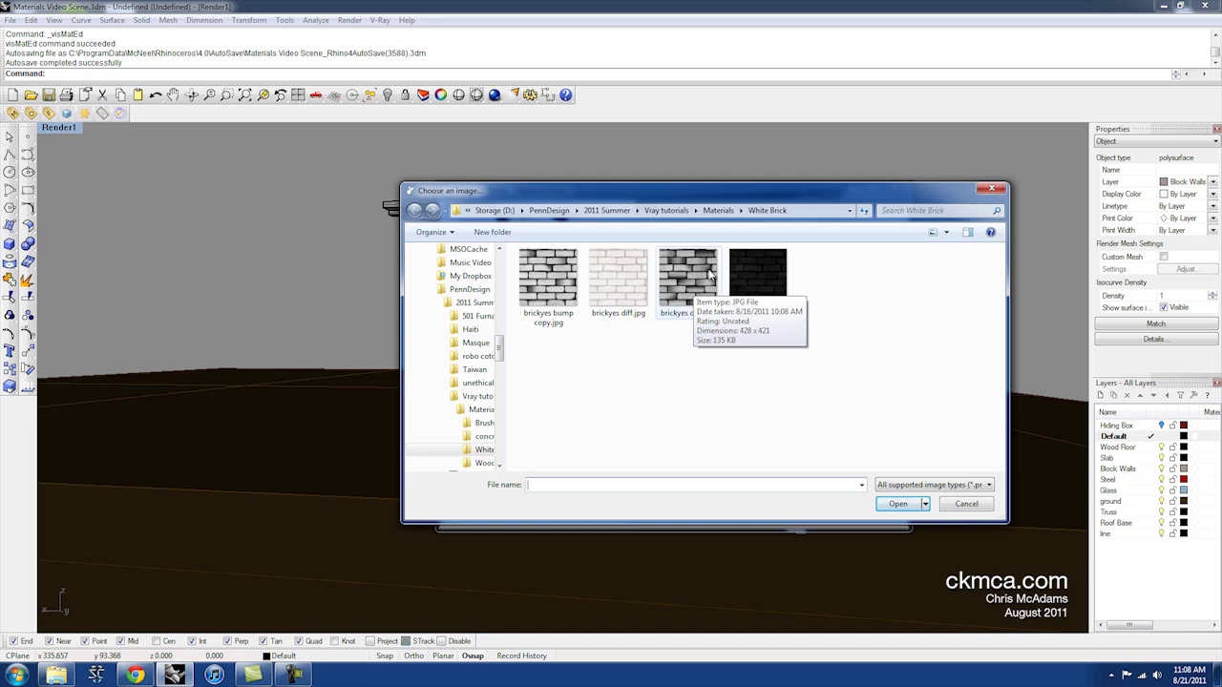
{"action": "left_click", "coordinate": [693, 282]}
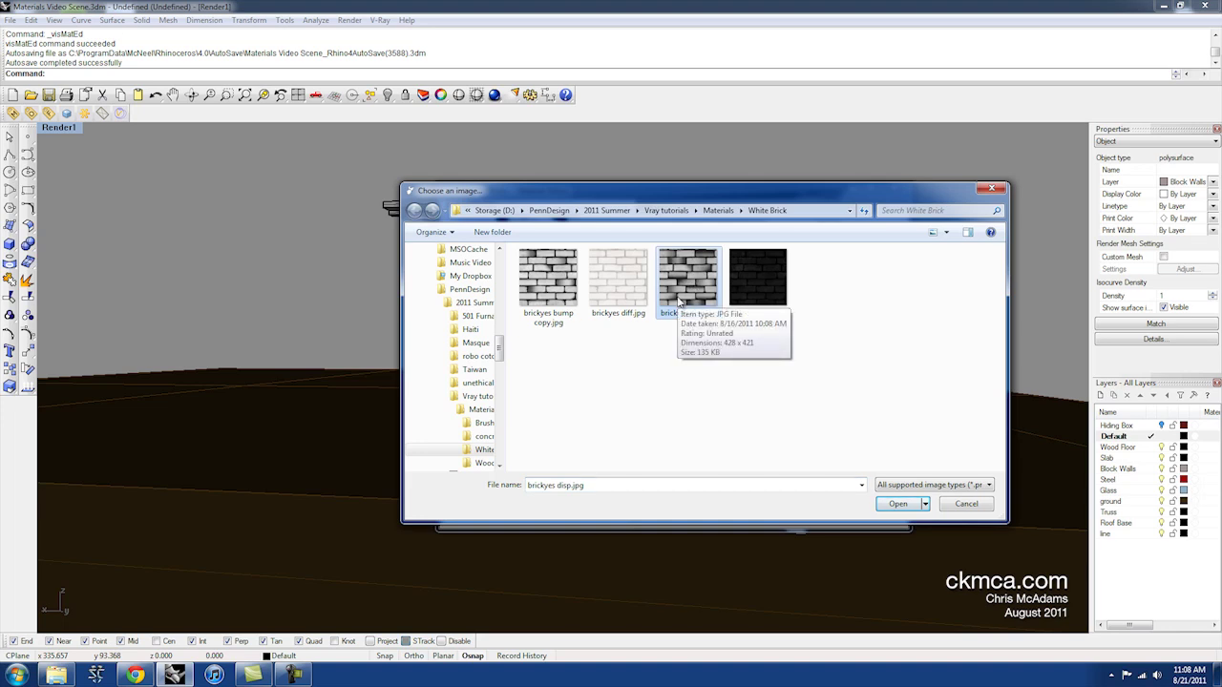
{"action": "left_click", "coordinate": [899, 503]}
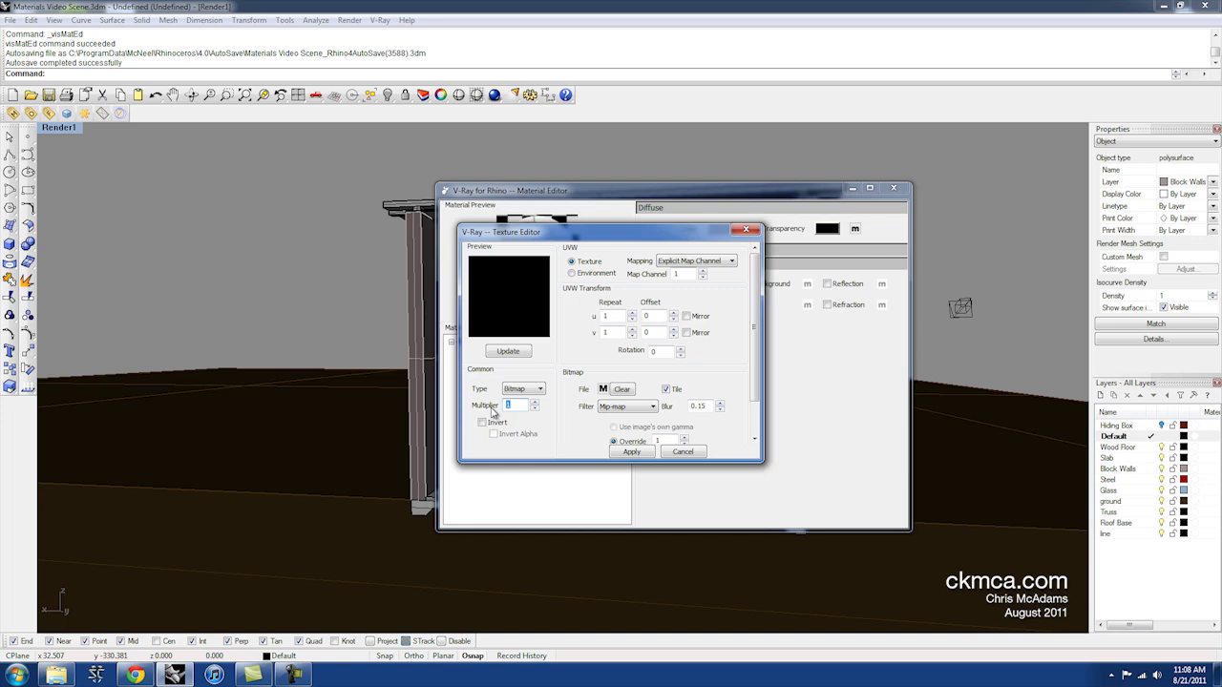
{"action": "left_click", "coordinate": [630, 451]}
{"action": "left_click", "coordinate": [494, 352]}
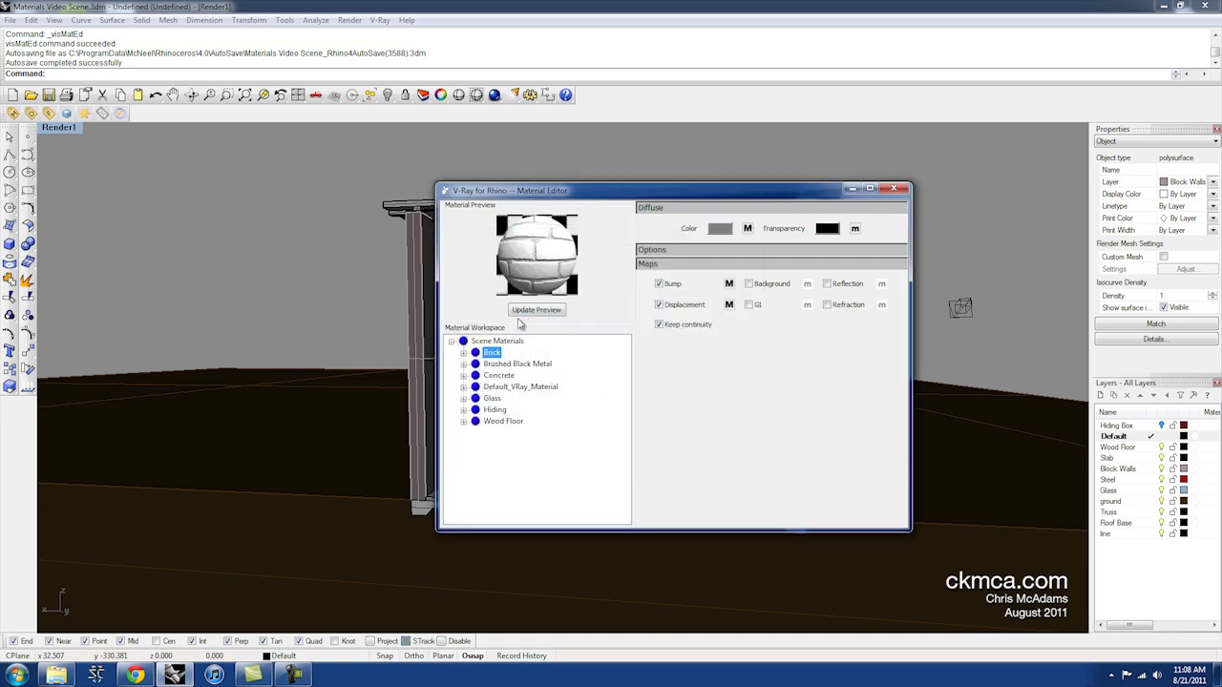
{"action": "left_click", "coordinate": [525, 310]}
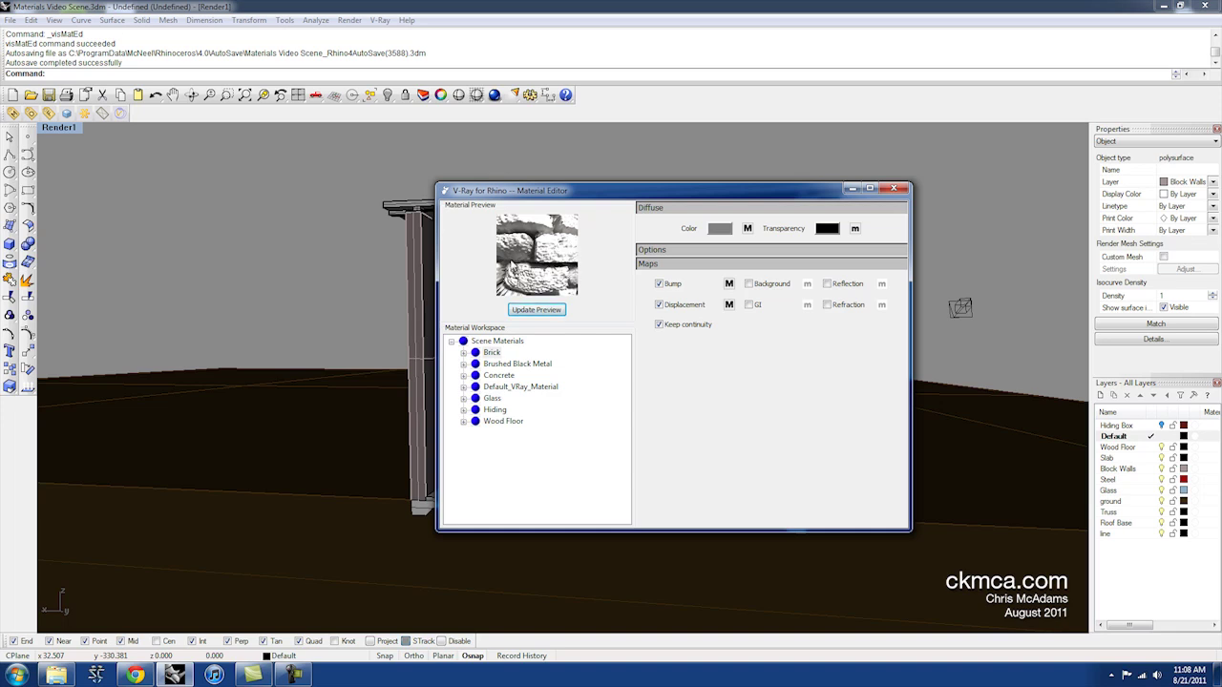
- Change the displacement multiplier from .25 to .02, apply it, and update the preview sphere
{"action": "left_click", "coordinate": [728, 306]}
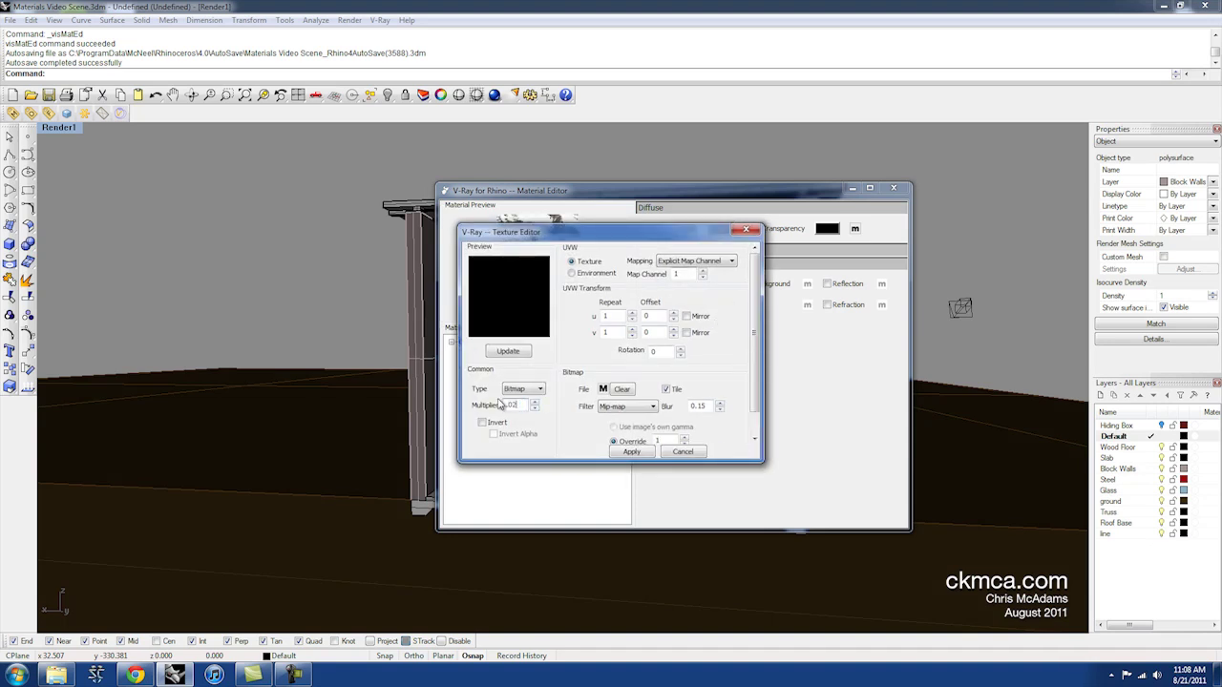
{"action": "left_click", "coordinate": [631, 452]}
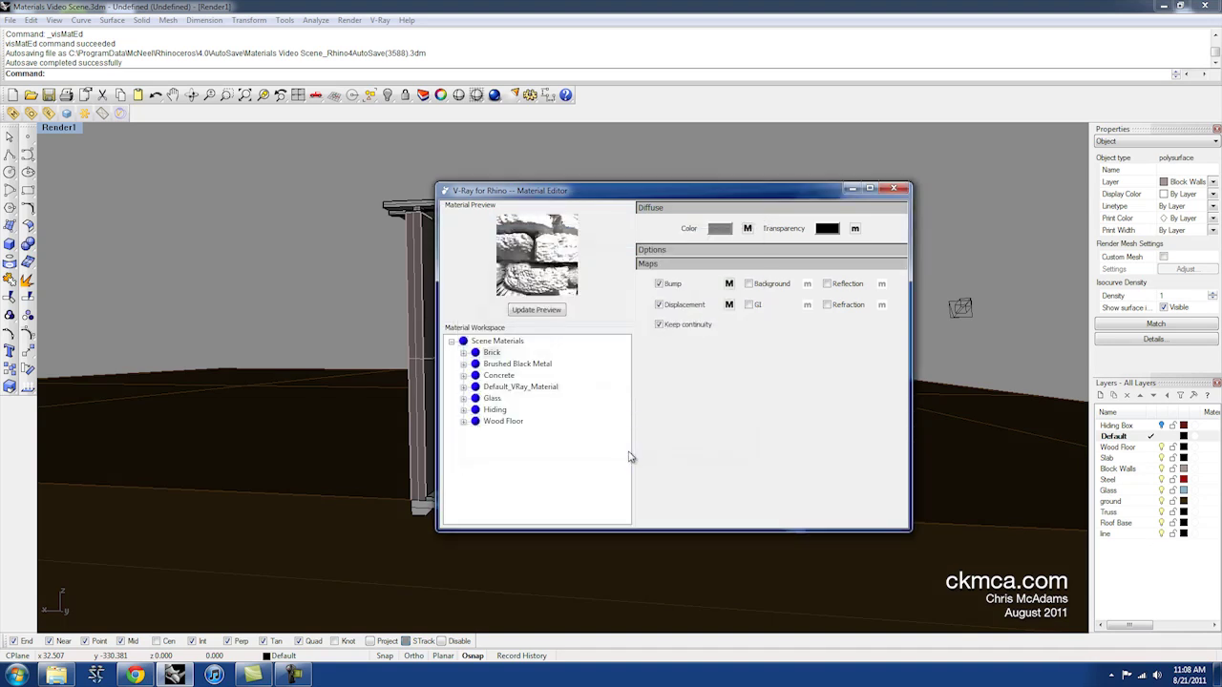
{"action": "left_click", "coordinate": [529, 314]}
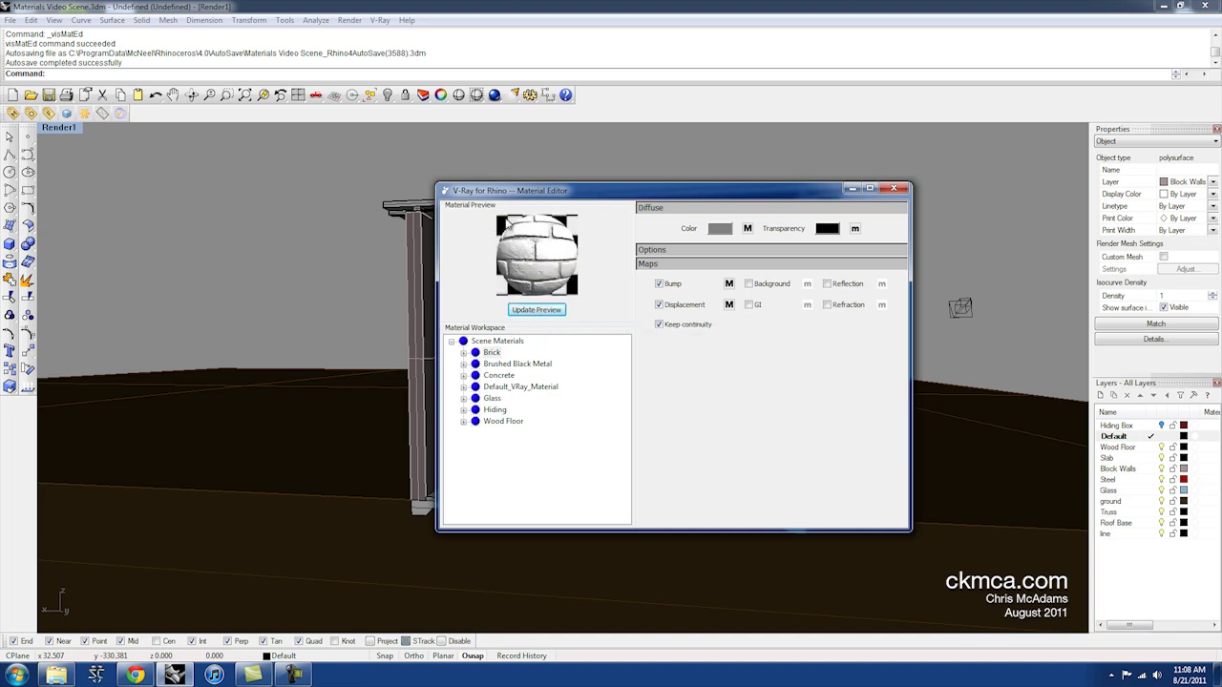
- Select the four block walls and assign the Brick material to them
{"action": "left_click_drag", "start_coordinate": [509, 194], "coordinate": [825, 202]}
{"action": "left_click_drag", "start_coordinate": [726, 363], "coordinate": [475, 361]}
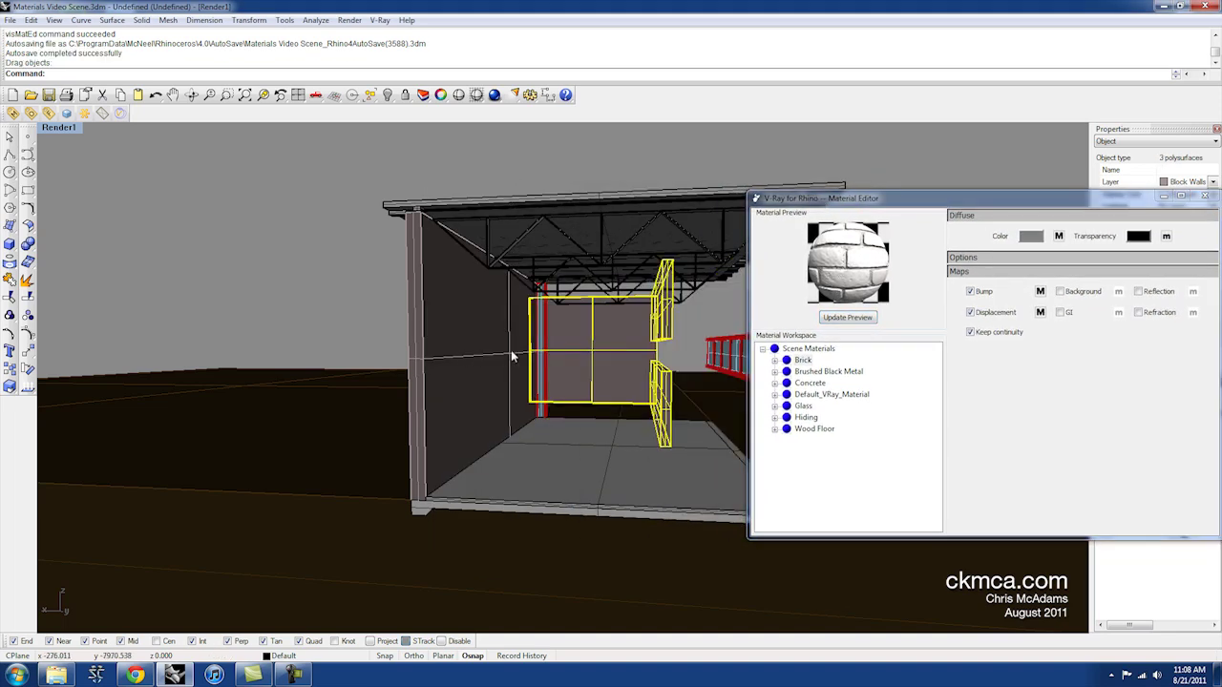
{"action": "key", "text": "ctrl+z"}
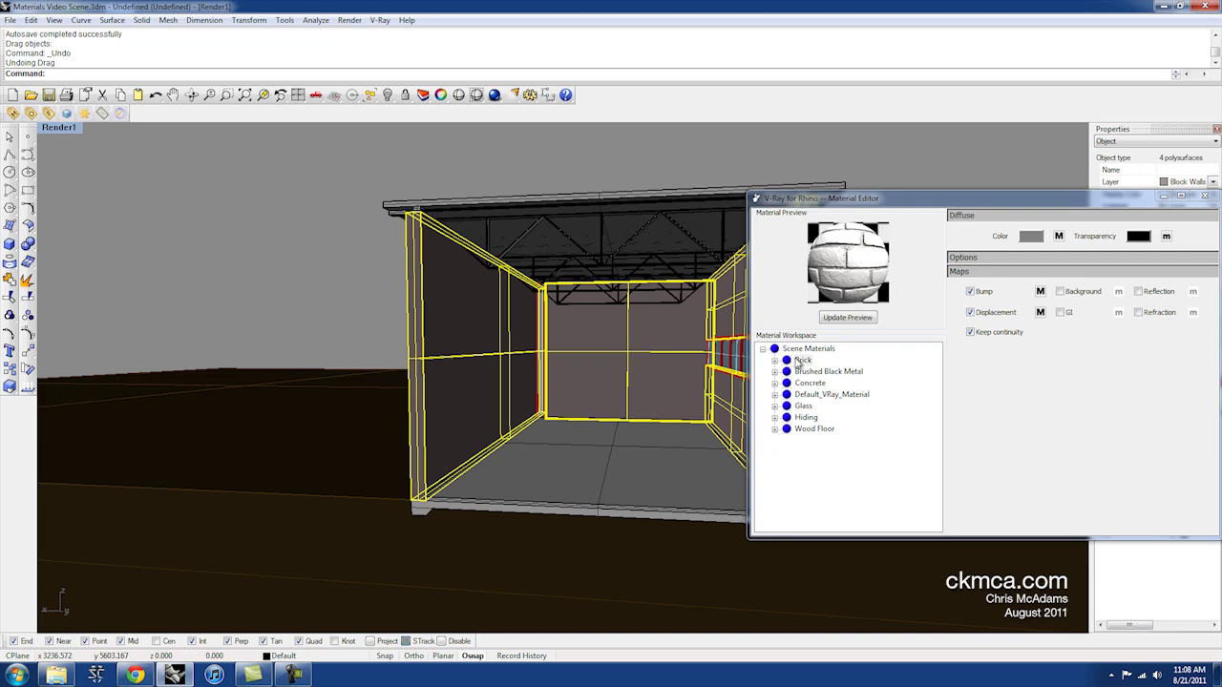
{"action": "right_click", "coordinate": [798, 361]}
{"action": "left_click", "coordinate": [845, 477]}
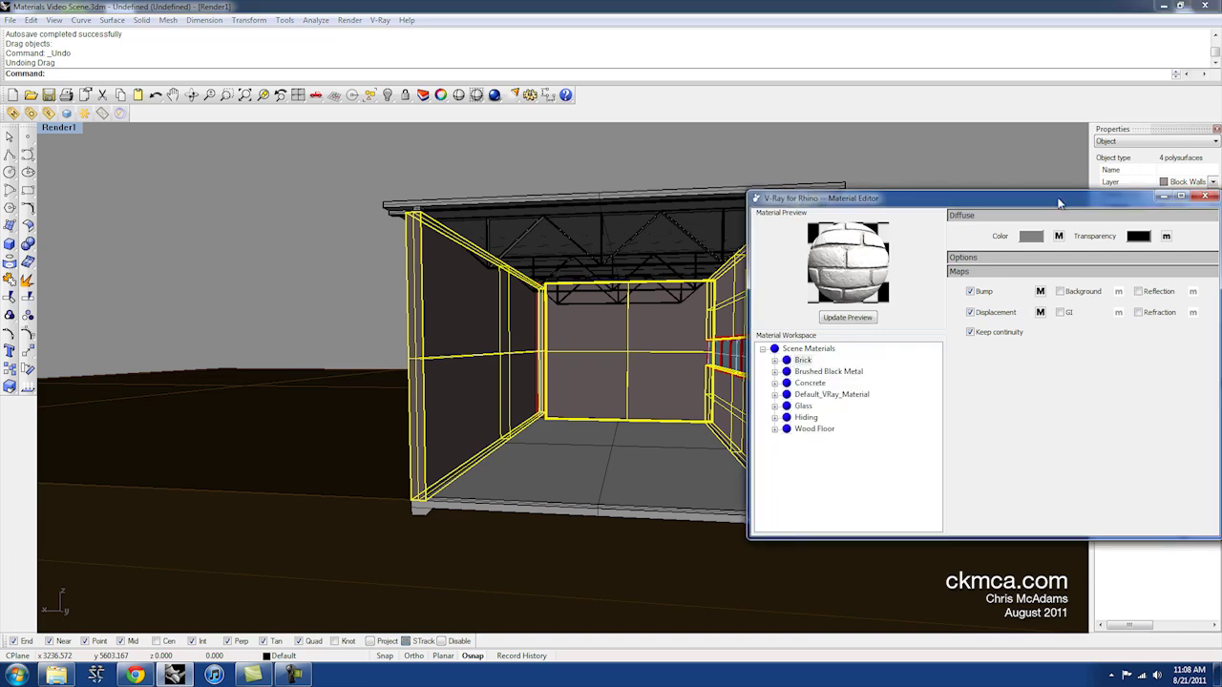
- Close the Material Editor and run a V-Ray render of the building interior
{"action": "left_click_drag", "start_coordinate": [1058, 202], "coordinate": [825, 203]}
{"action": "left_click", "coordinate": [970, 197]}
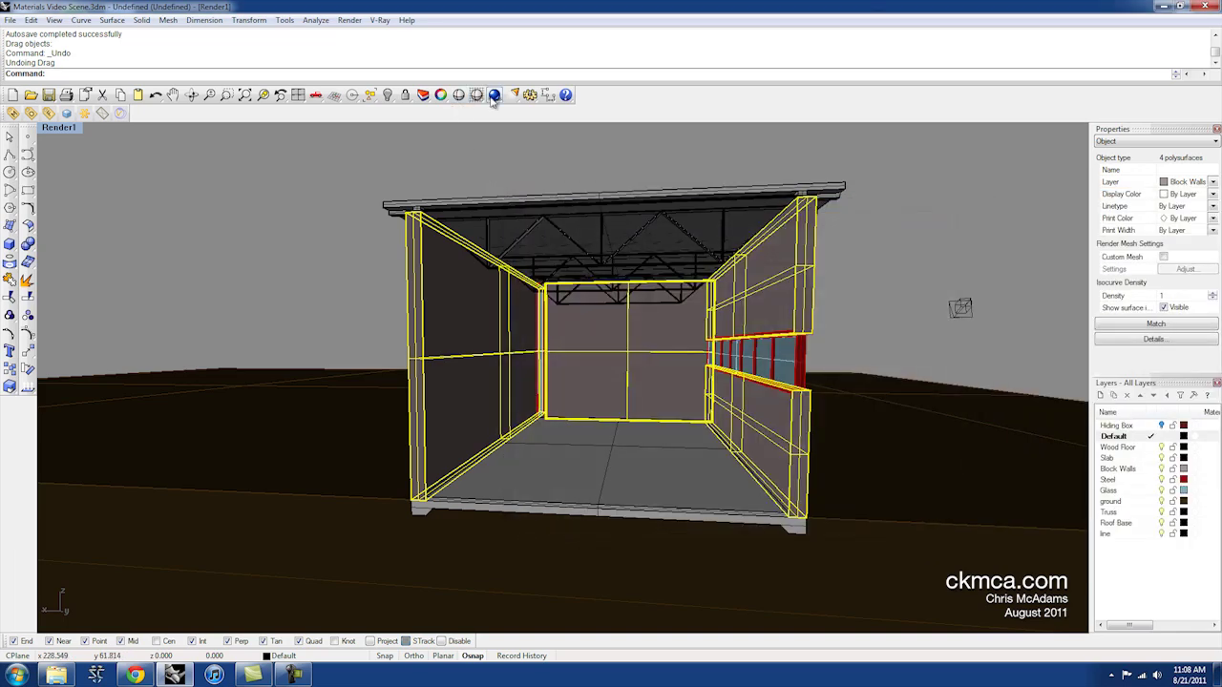
{"action": "left_click", "coordinate": [494, 95]}
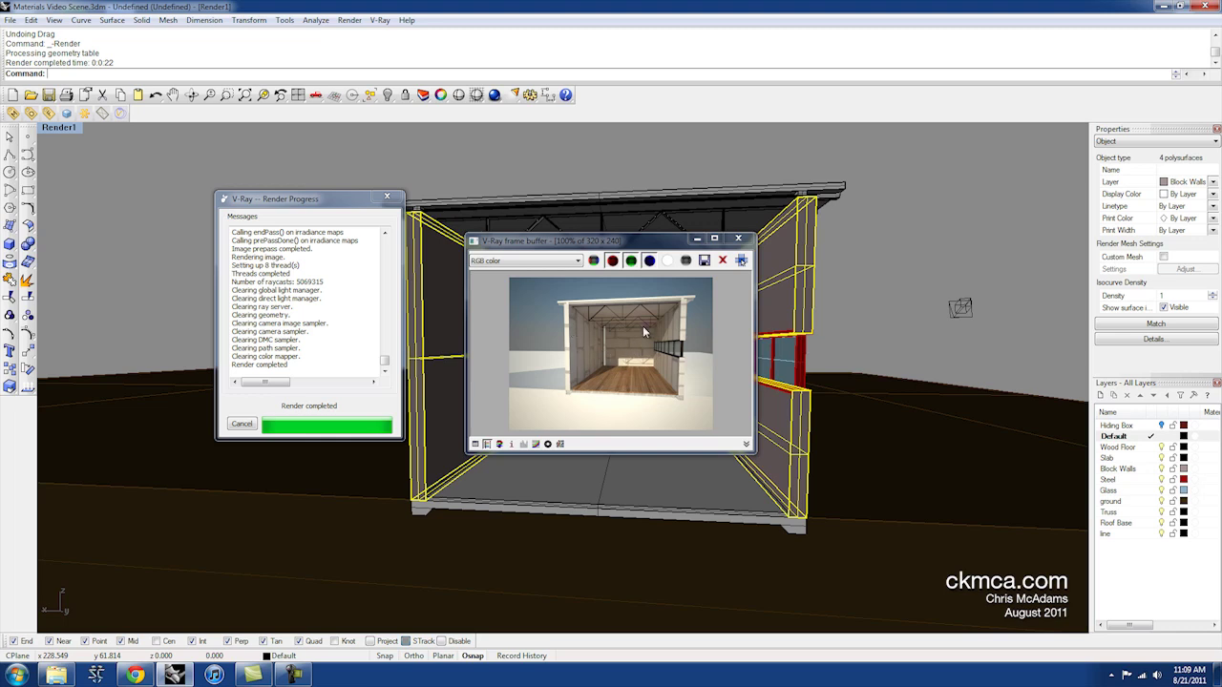
{"action": "left_click", "coordinate": [738, 238]}
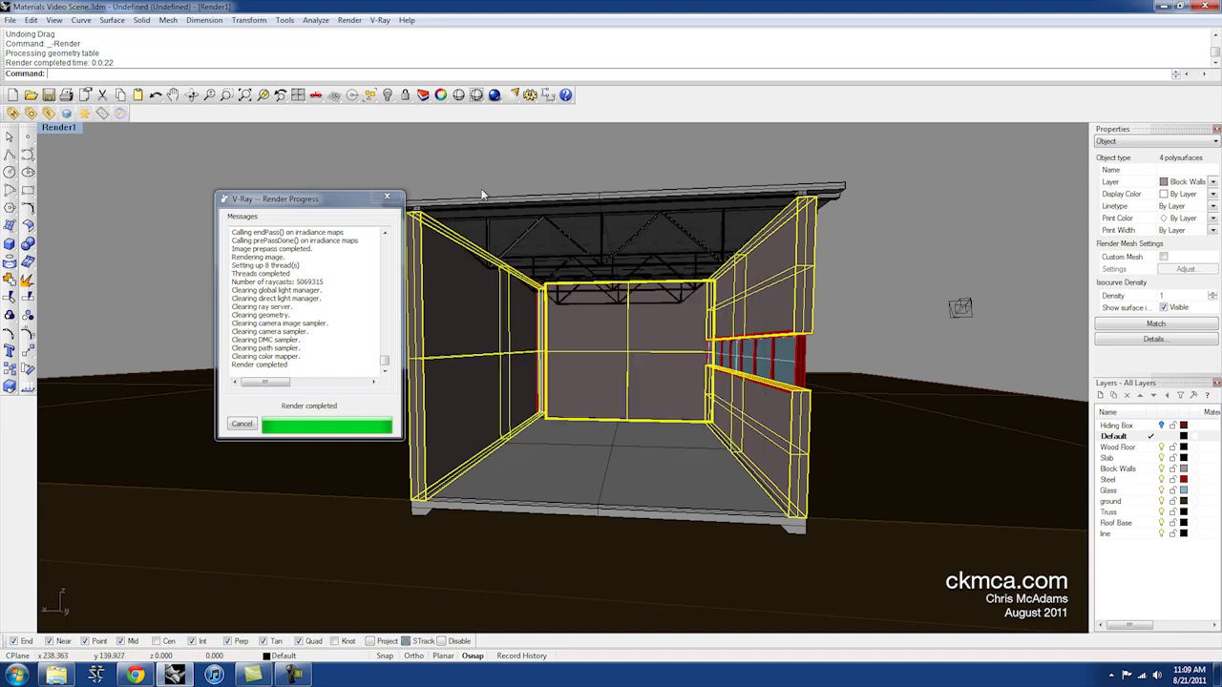
- Close the render report, then group and lock the four block walls
{"action": "left_click", "coordinate": [386, 196]}
{"action": "mouse_move", "coordinate": [654, 328]}
{"action": "right_mouse_down"}
{"action": "mouse_move", "coordinate": [668, 328]}
{"action": "mouse_move", "coordinate": [655, 328]}
{"action": "right_mouse_up"}
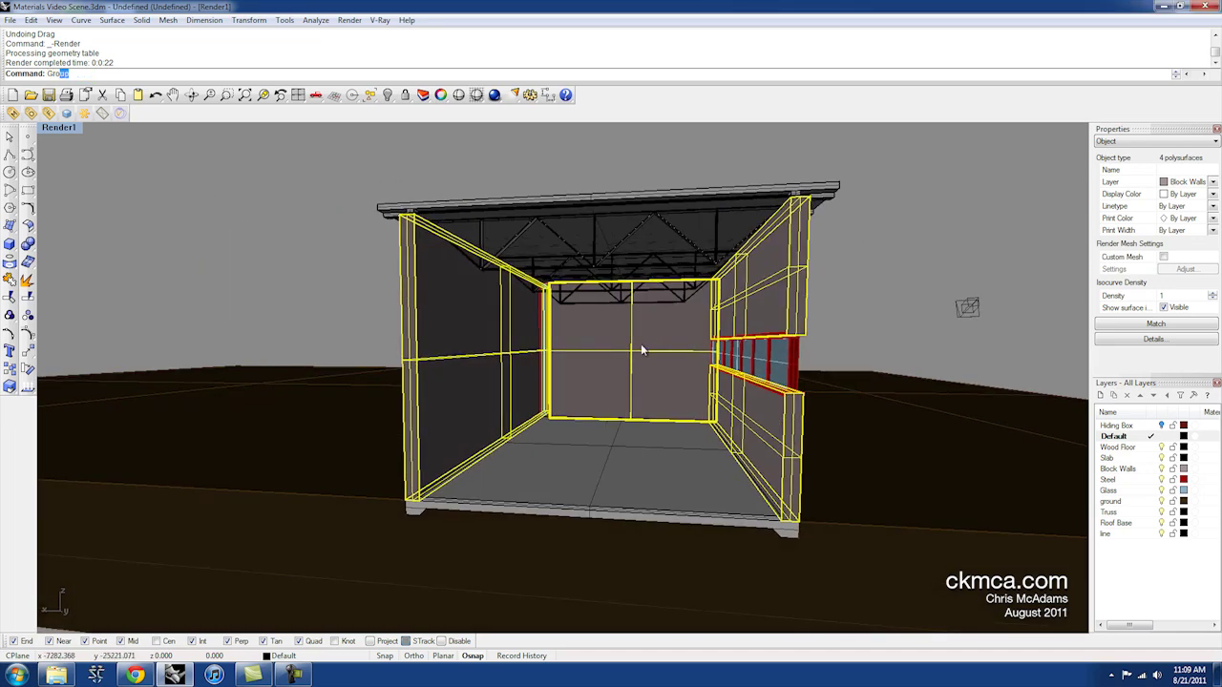
{"action": "key", "text": "Return"}
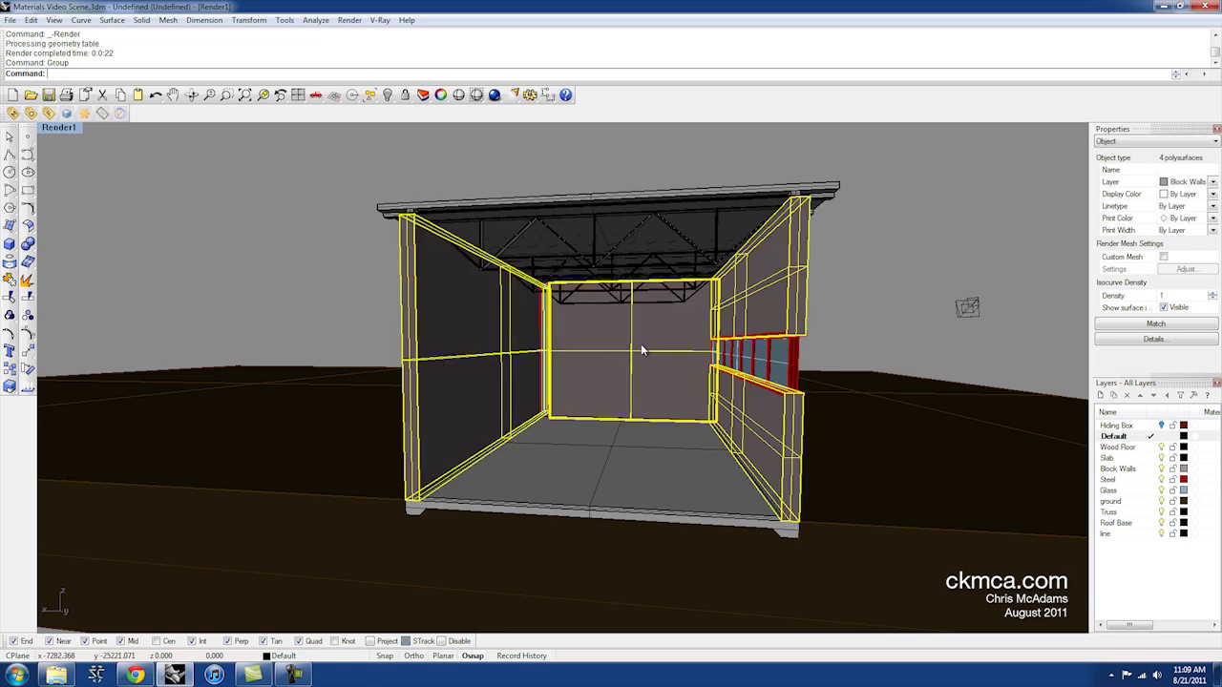
{"action": "type", "text": "Lock"}
{"action": "key", "text": "Return"}
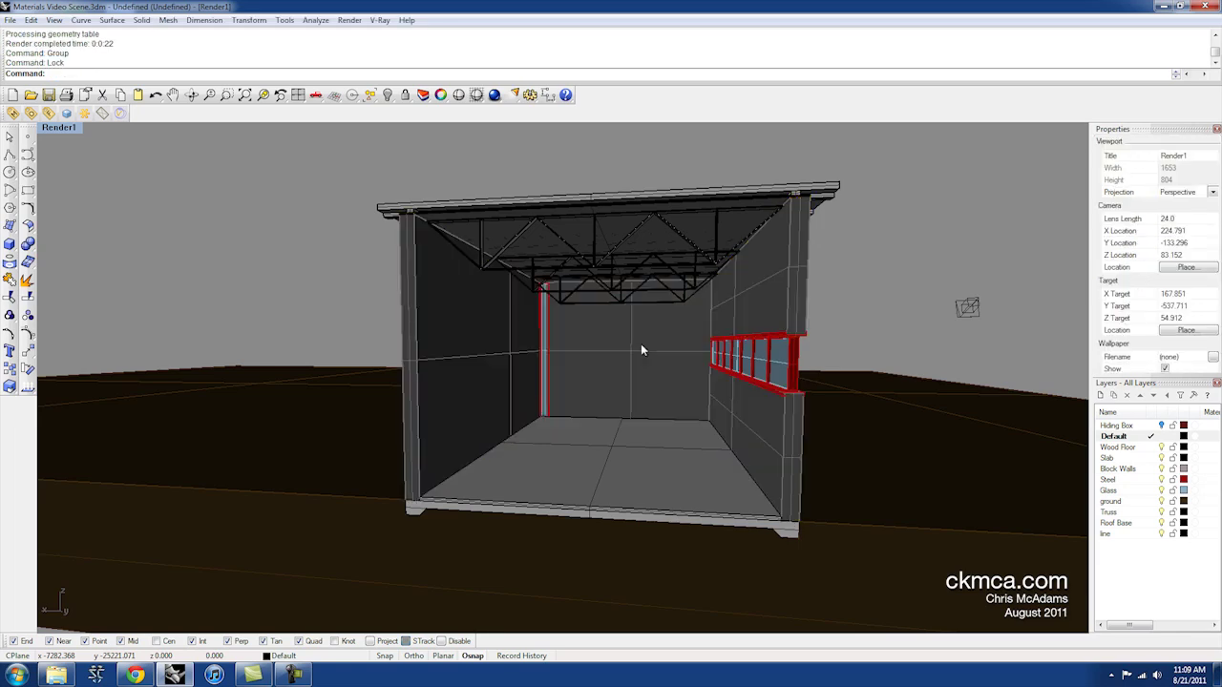
- Select all and hide every other object in the model
{"action": "right_click_drag", "start_coordinate": [641, 350], "coordinate": [674, 348]}
{"action": "key", "text": "ctrl+a"}
{"action": "type", "text": "h"}
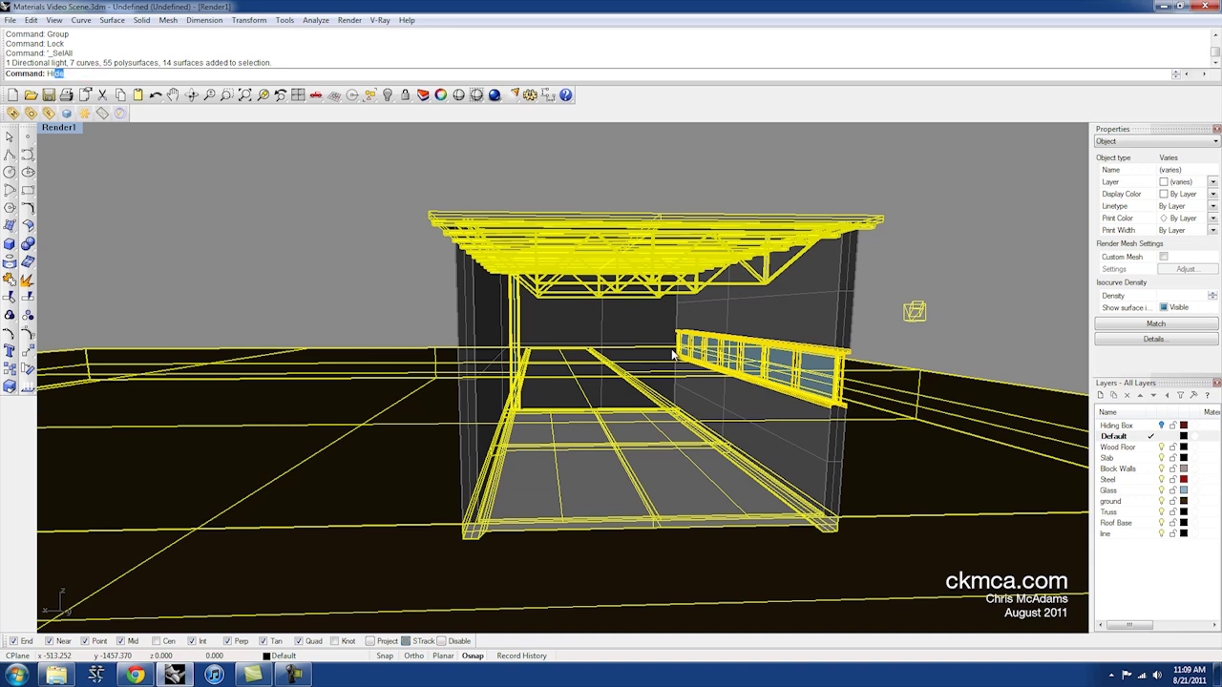
{"action": "key", "text": "Return"}
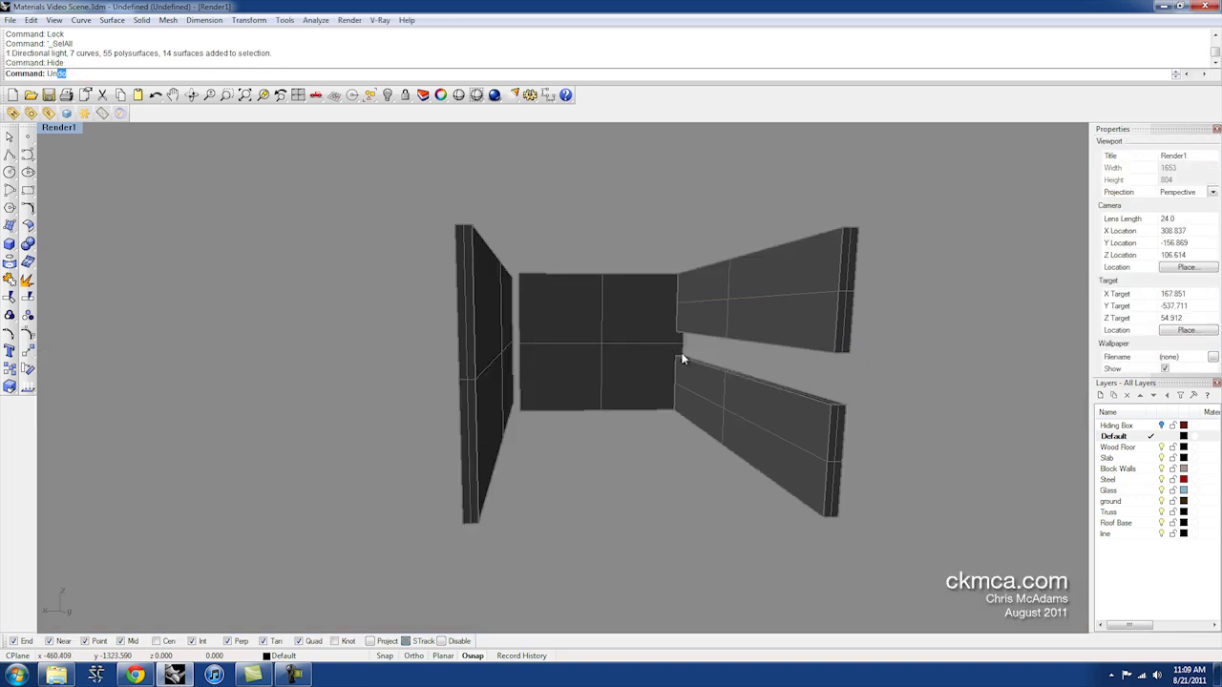
- Unlock and select the four walls, then reopen the V-Ray material settings
{"action": "type", "text": "Unlock"}
{"action": "key", "text": "Return"}
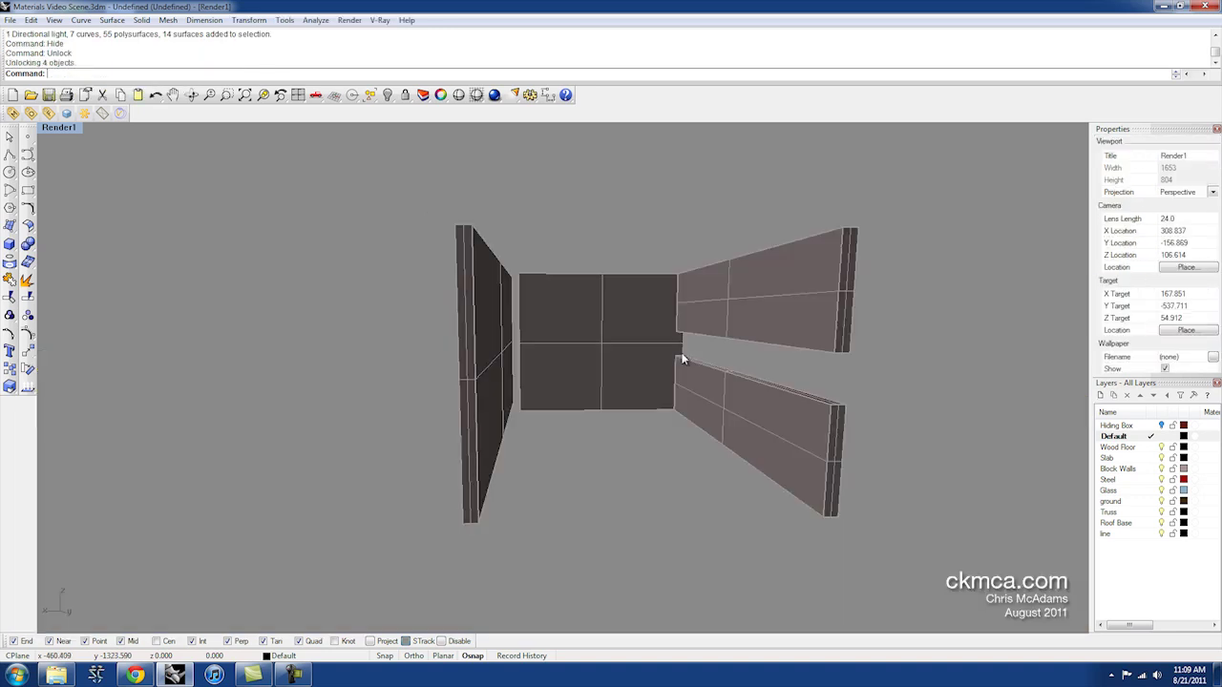
{"action": "right_click_drag", "start_coordinate": [682, 359], "coordinate": [617, 368]}
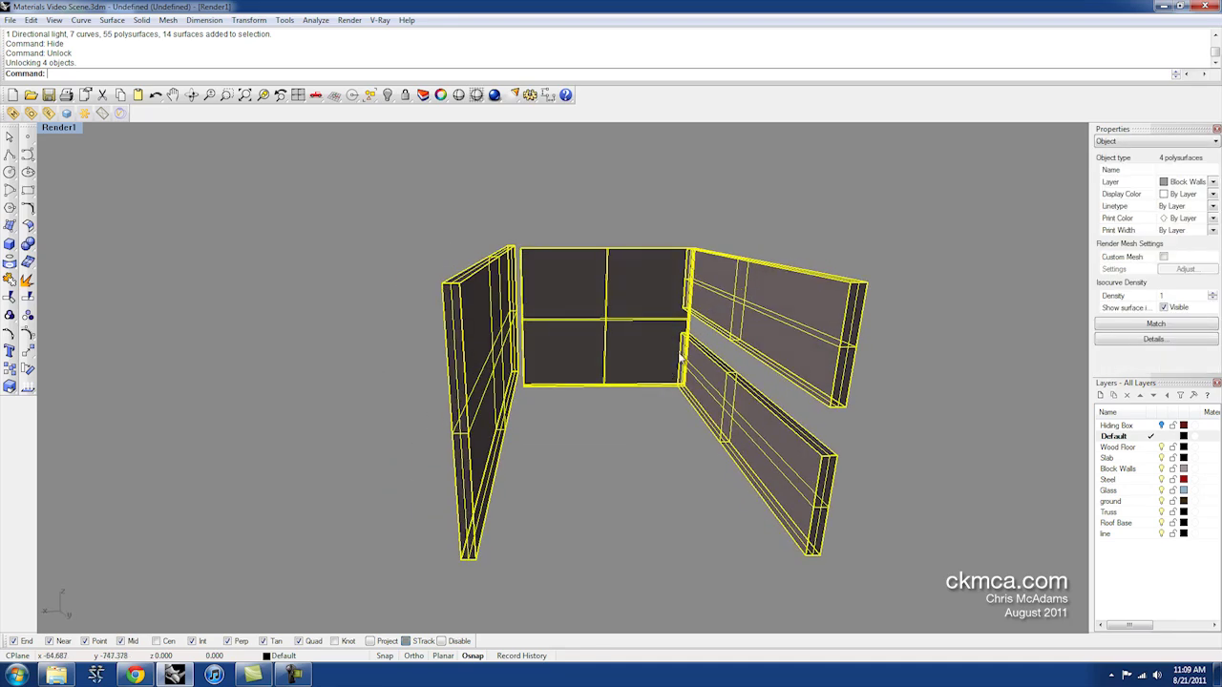
{"action": "right_click_drag", "start_coordinate": [783, 431], "coordinate": [627, 344]}
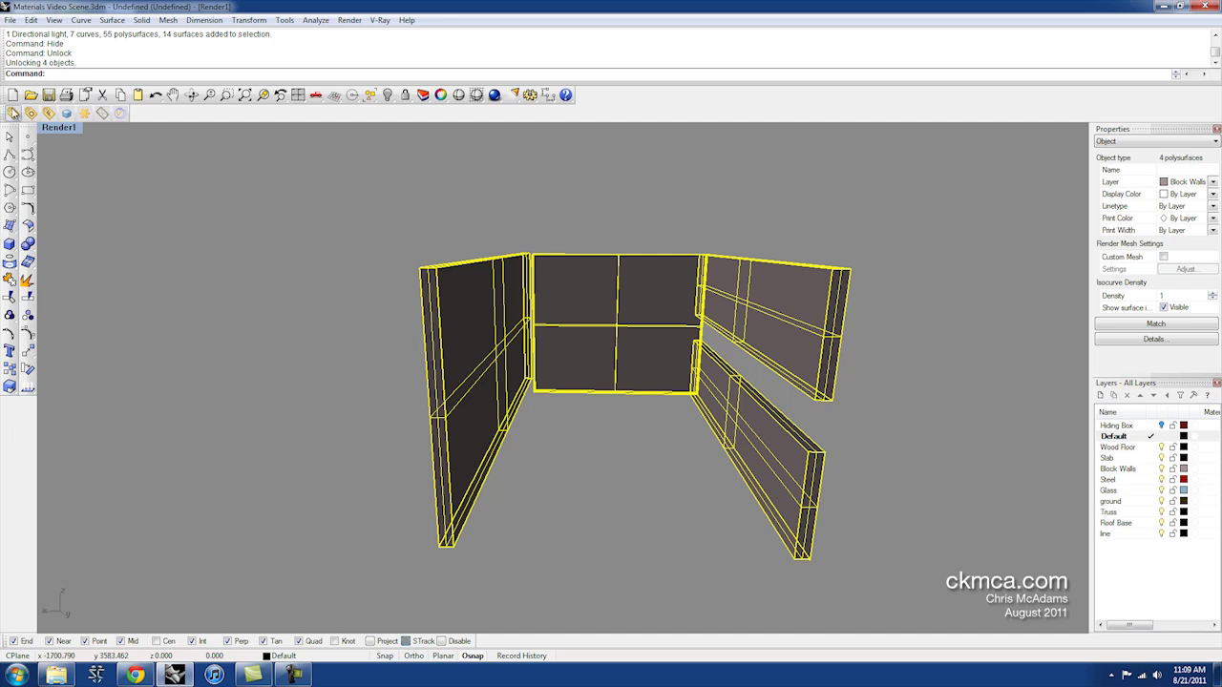
{"action": "left_click", "coordinate": [12, 113]}
{"action": "left_click", "coordinate": [559, 363]}
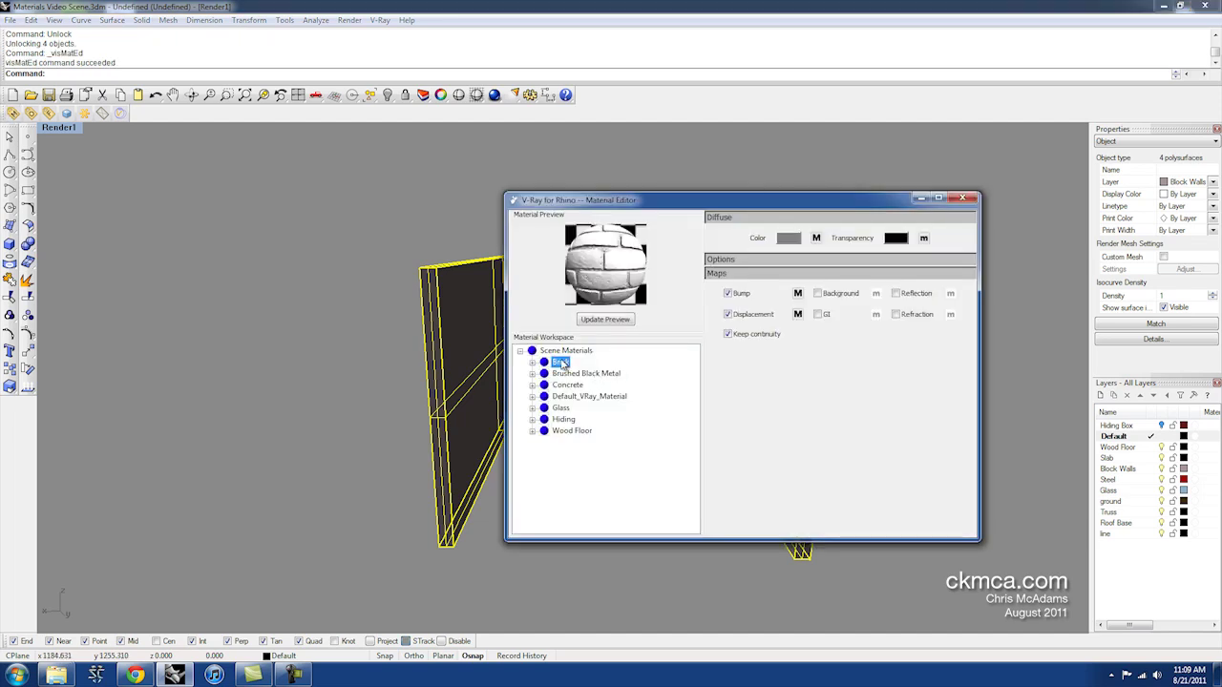
{"action": "left_click", "coordinate": [817, 238]}
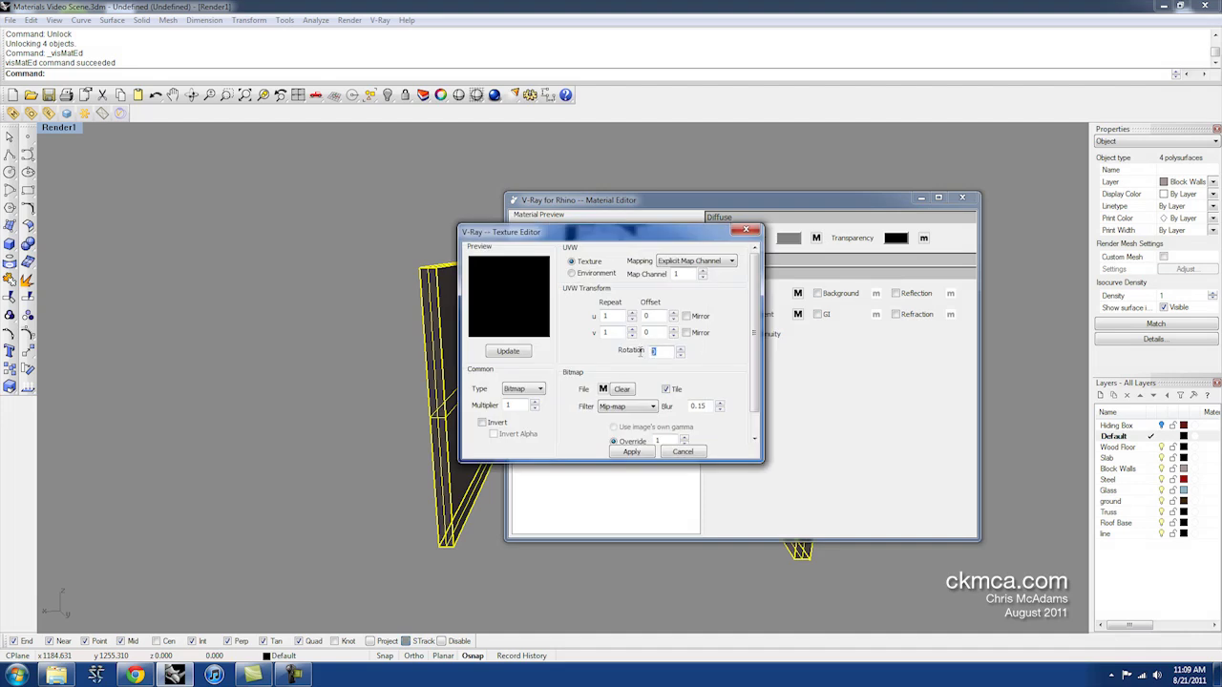
{"action": "left_click", "coordinate": [683, 452]}
{"action": "left_click", "coordinate": [961, 198]}
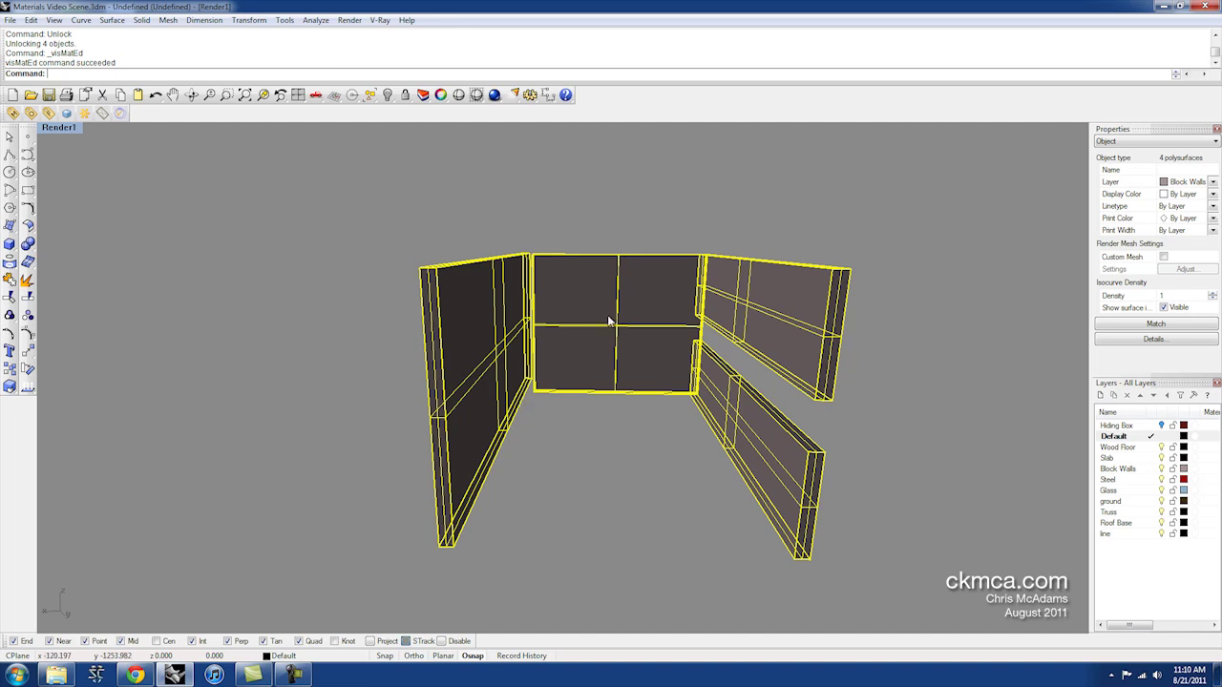
{"action": "mouse_move", "coordinate": [618, 331]}
{"action": "right_mouse_down"}
{"action": "mouse_move", "coordinate": [649, 308]}
{"action": "mouse_move", "coordinate": [614, 315]}
{"action": "right_mouse_up"}
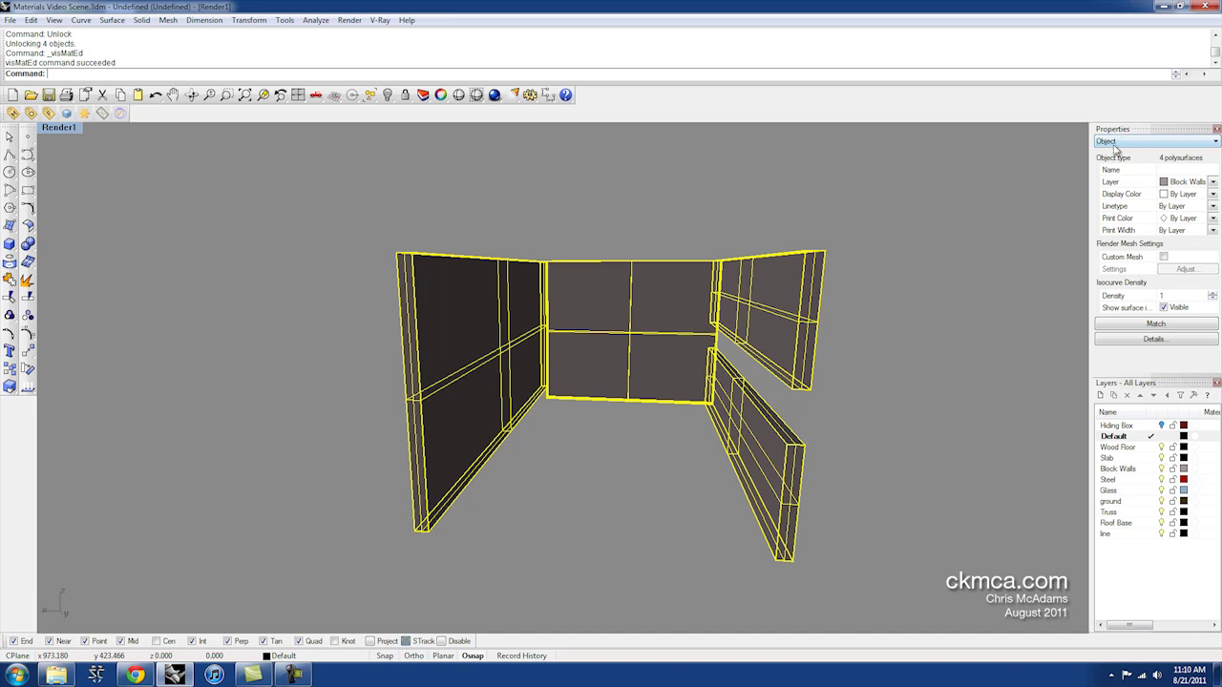
- Add a texture mapping channel to the walls and show their mapping
{"action": "left_click", "coordinate": [1124, 145]}
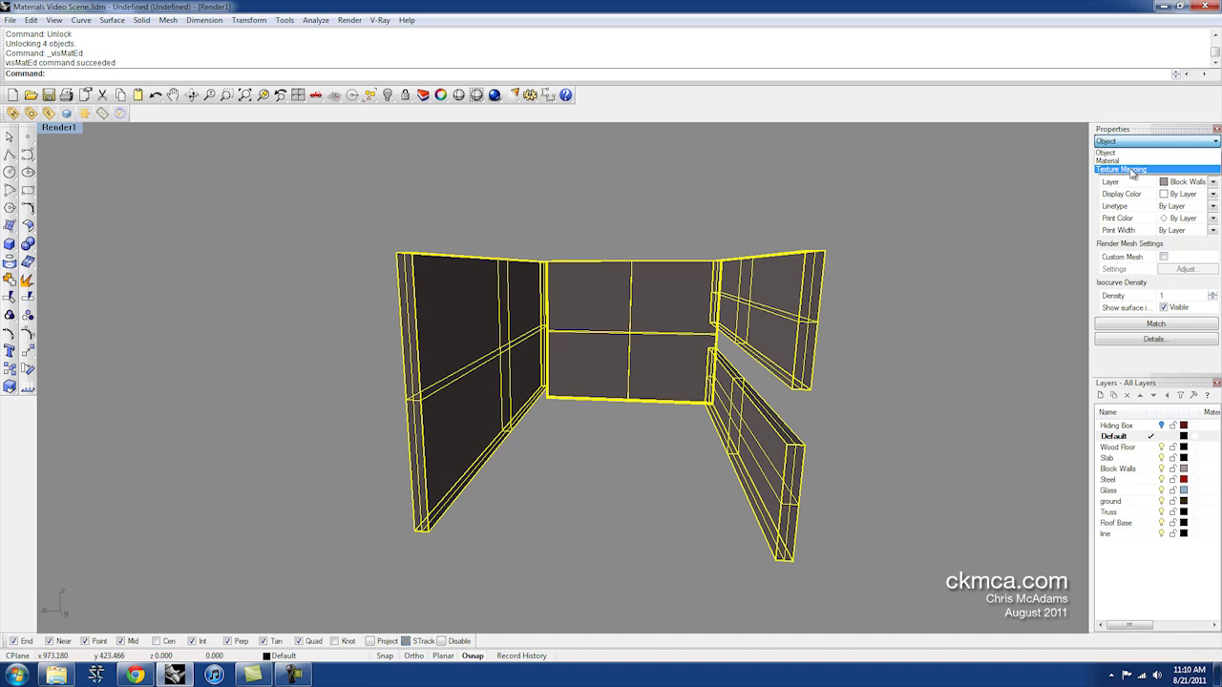
{"action": "left_click", "coordinate": [1132, 169]}
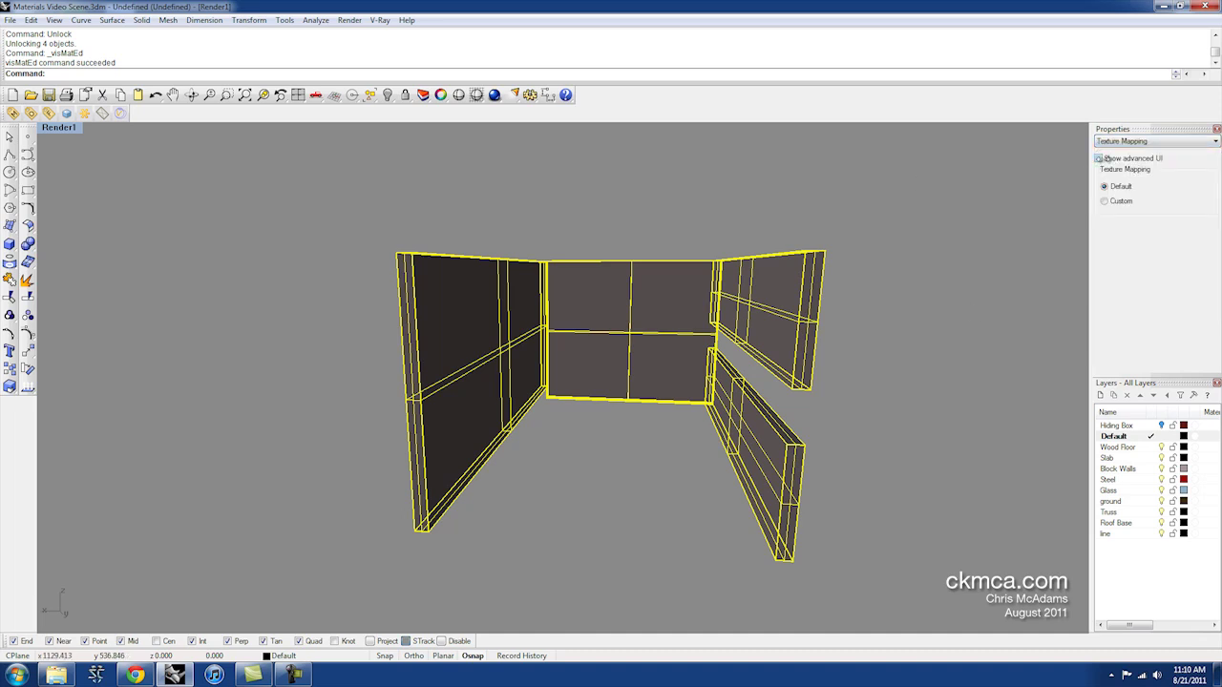
{"action": "left_click", "coordinate": [1100, 160]}
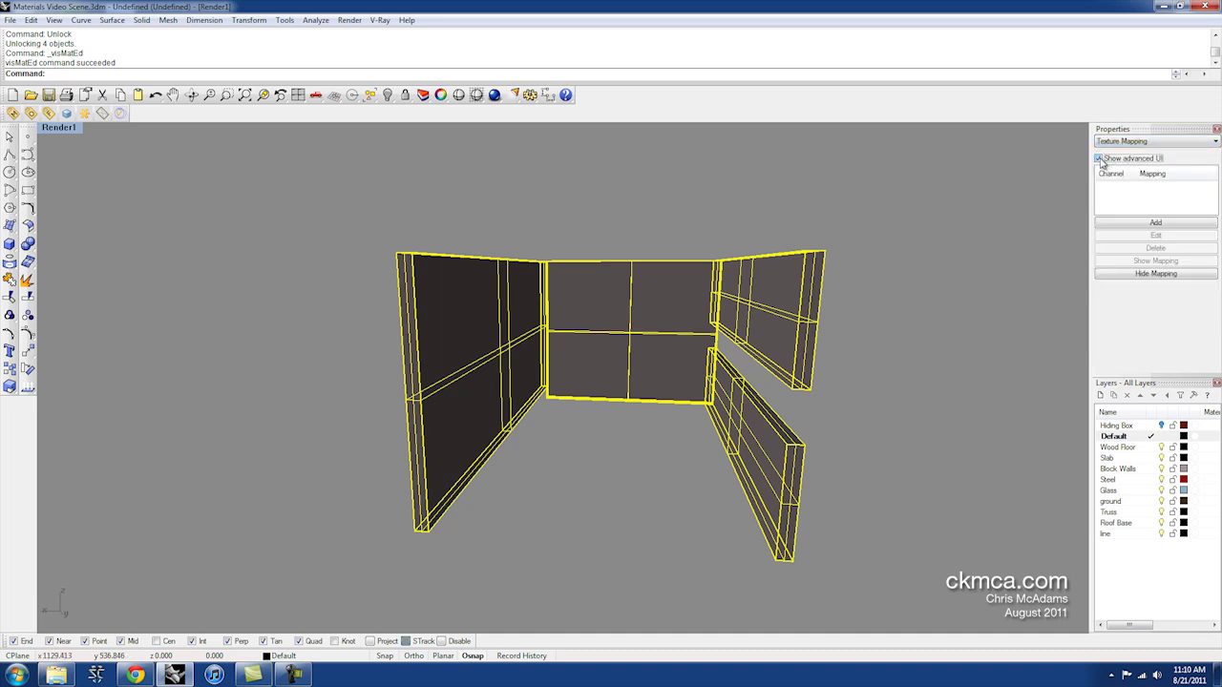
{"action": "left_click", "coordinate": [1138, 225]}
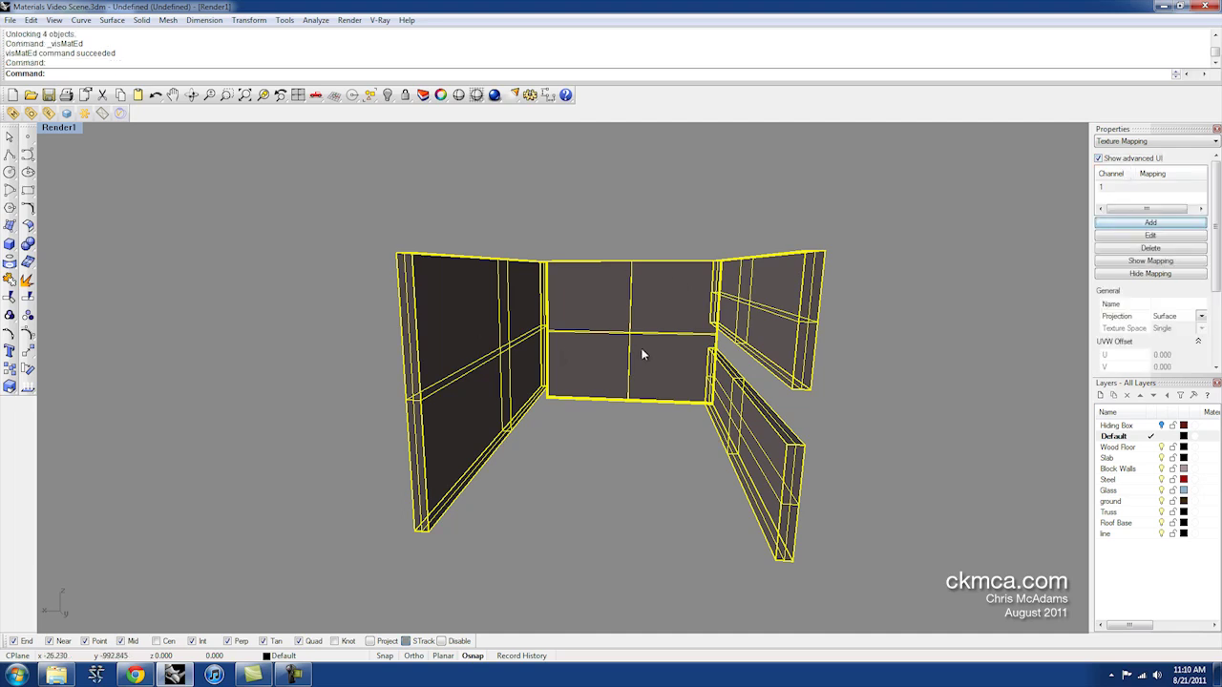
{"action": "left_click", "coordinate": [1151, 268]}
{"action": "right_click_drag", "start_coordinate": [591, 353], "coordinate": [597, 357]}
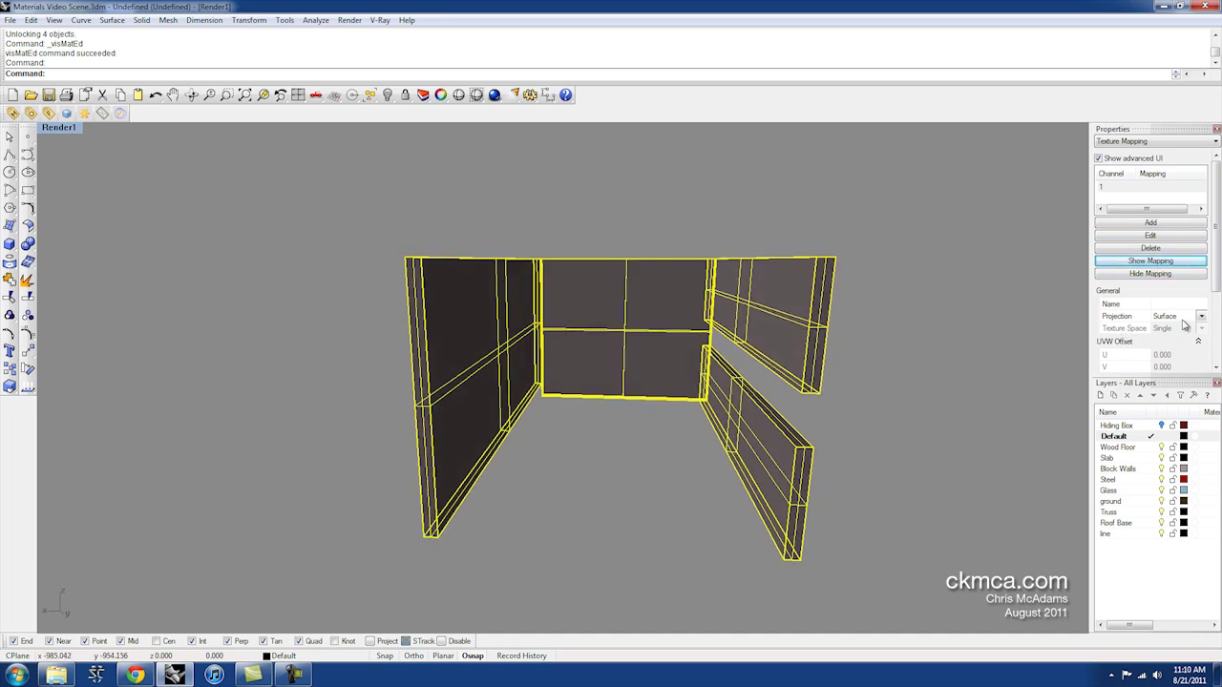
{"action": "right_click_drag", "start_coordinate": [471, 376], "coordinate": [445, 366]}
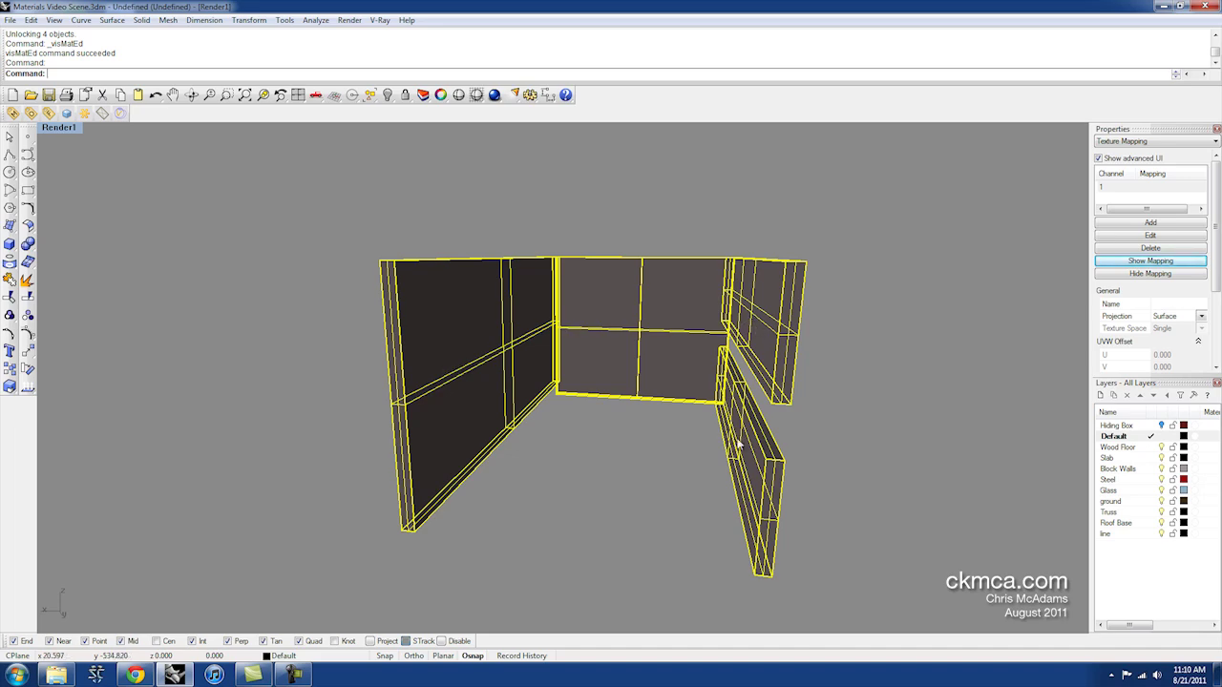
{"action": "right_click_drag", "start_coordinate": [785, 465], "coordinate": [613, 341]}
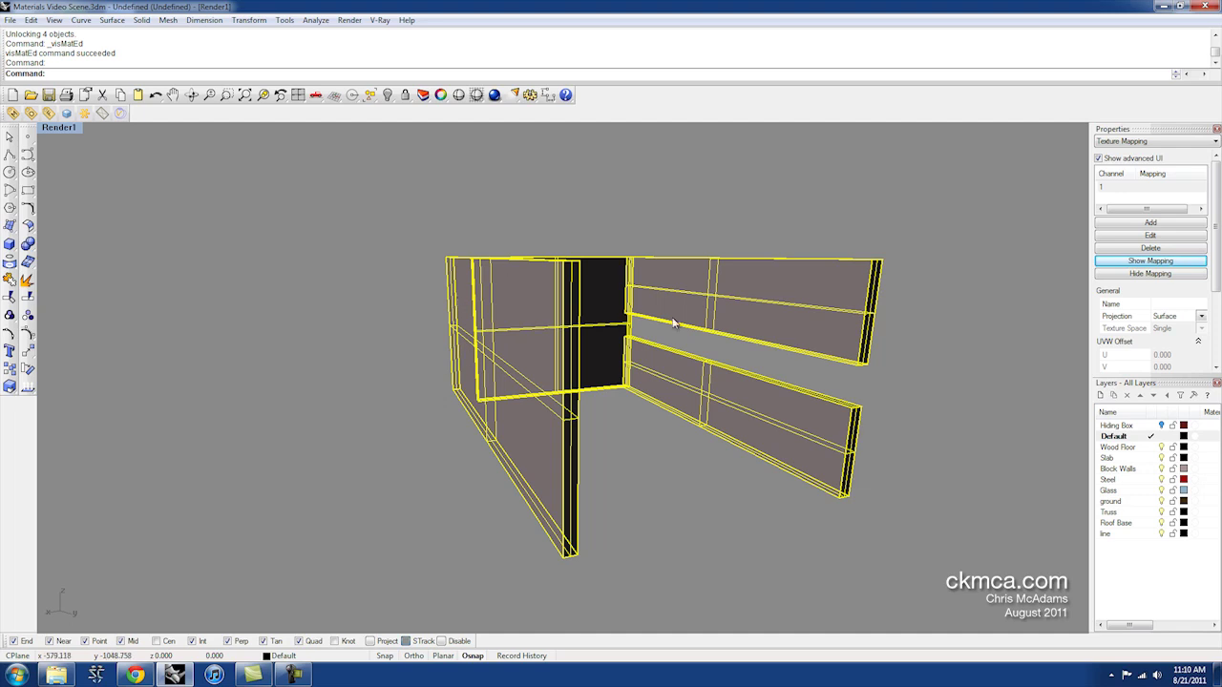
{"action": "right_click_drag", "start_coordinate": [531, 300], "coordinate": [576, 322]}
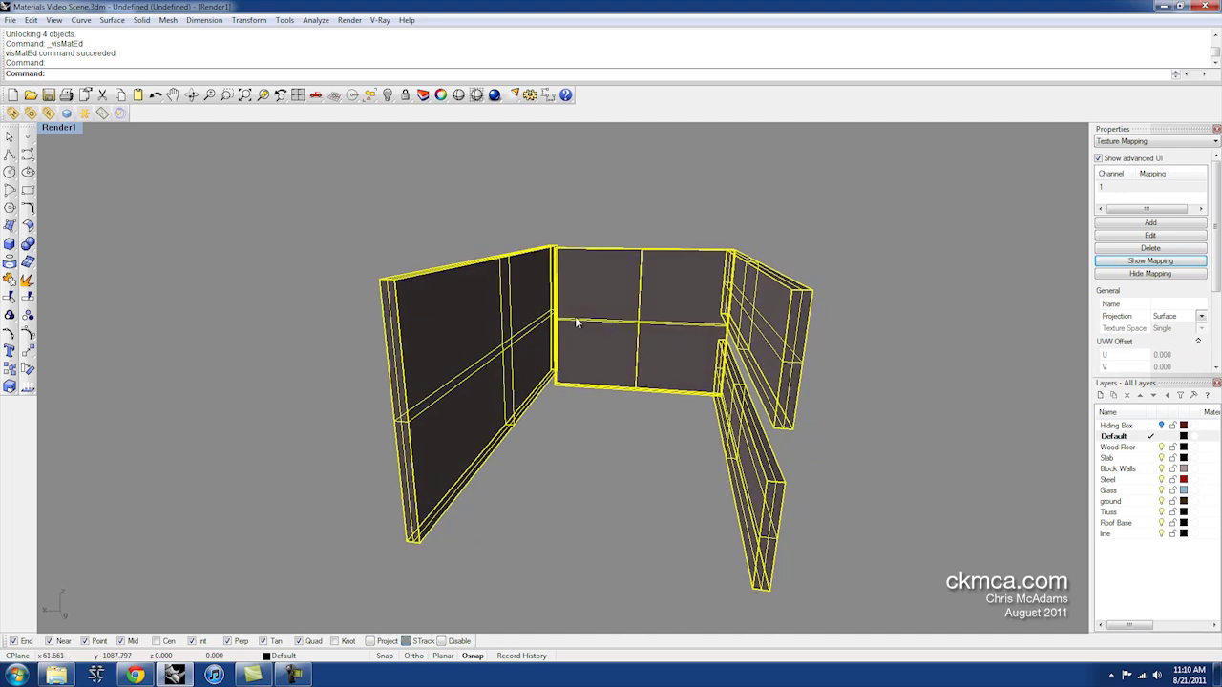
- Set the mapping projection to Box and inspect the box around the walls
{"action": "left_click", "coordinate": [1185, 317]}
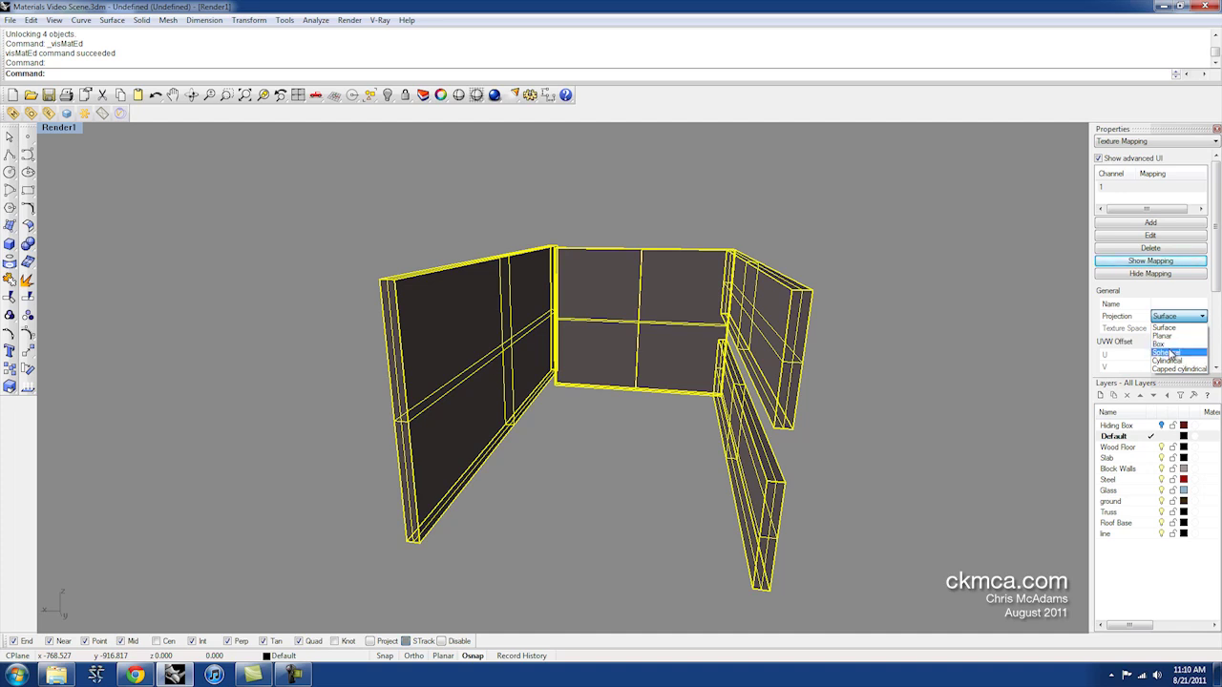
{"action": "left_click", "coordinate": [1173, 345]}
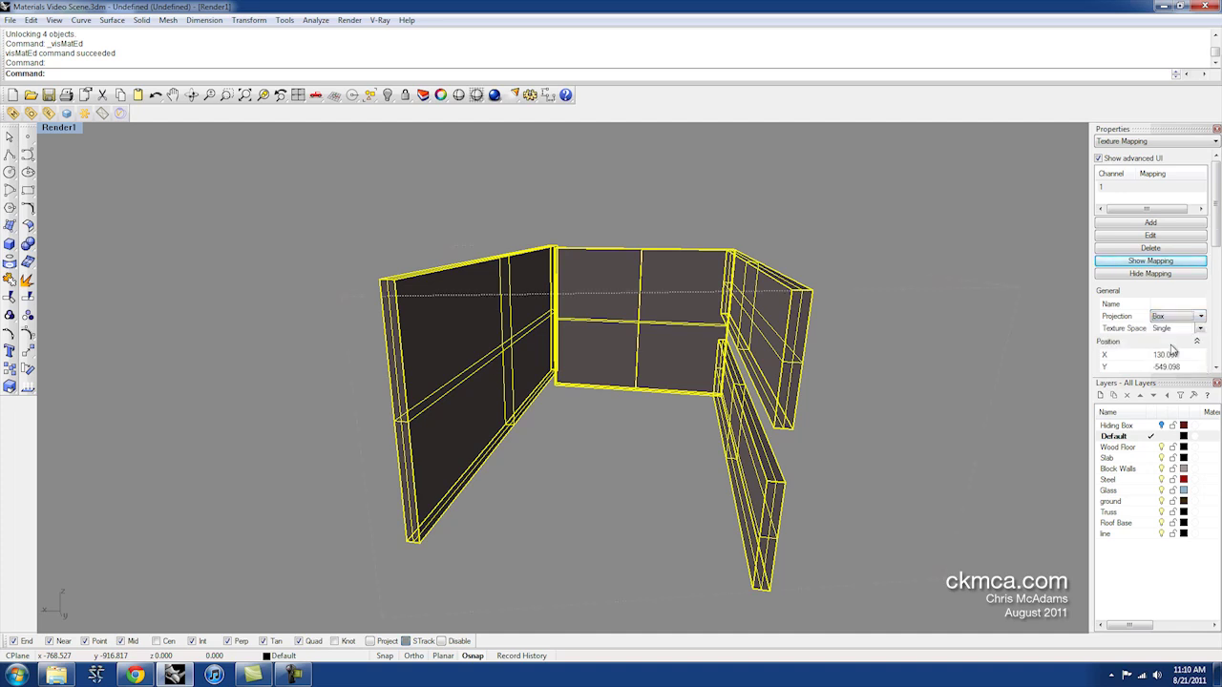
{"action": "right_click_drag", "start_coordinate": [743, 336], "coordinate": [739, 351]}
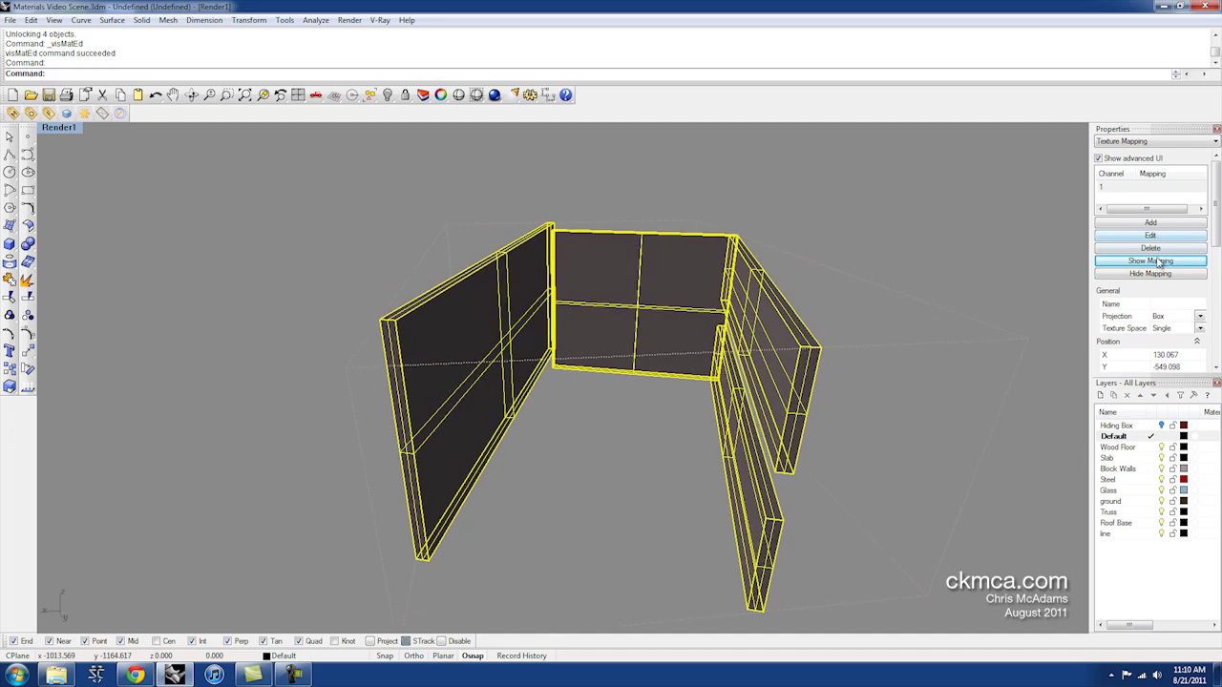
{"action": "right_click_drag", "start_coordinate": [958, 312], "coordinate": [823, 322]}
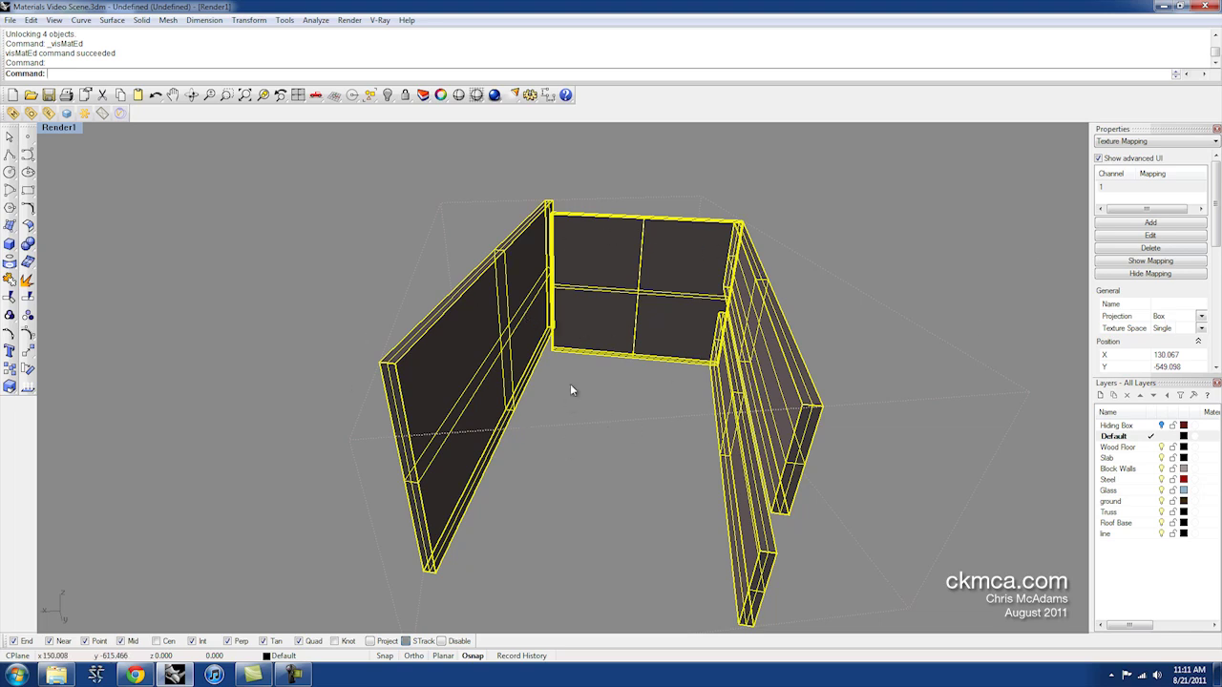
- Rotate the mapping box 19 degrees about Z and orbit to check its alignment with the walls
{"action": "left_click_drag", "start_coordinate": [1214, 229], "coordinate": [1209, 303]}
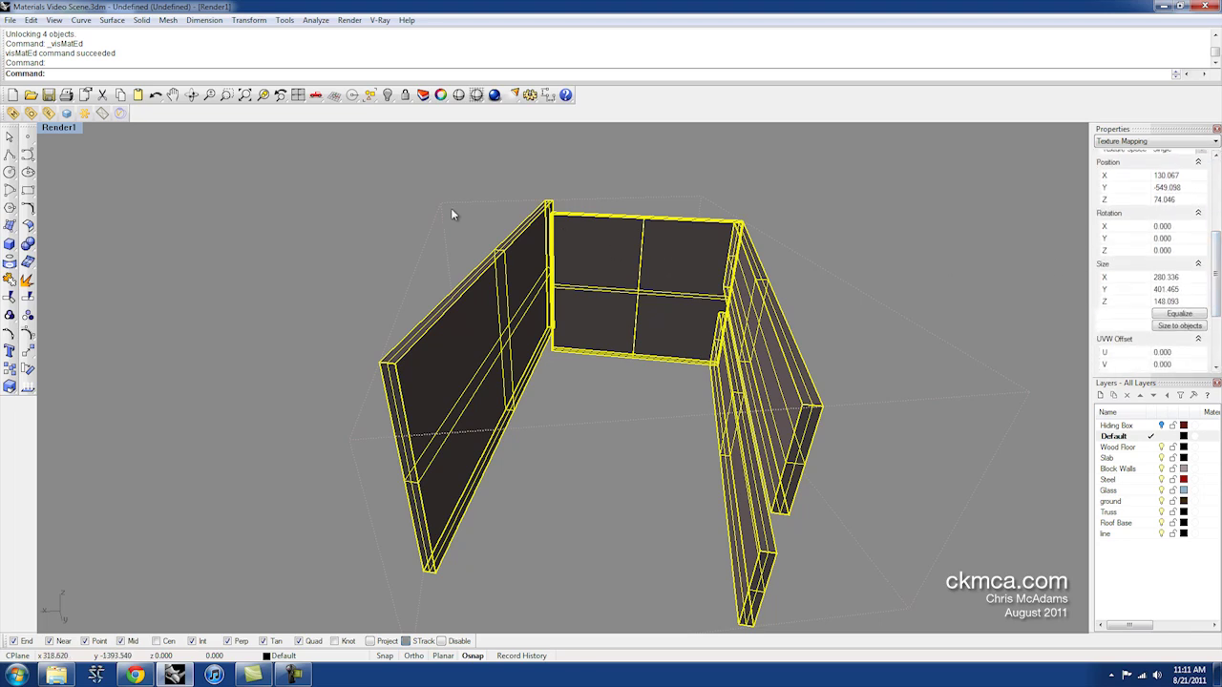
{"action": "left_click", "coordinate": [1175, 250]}
{"action": "key", "text": "Return"}
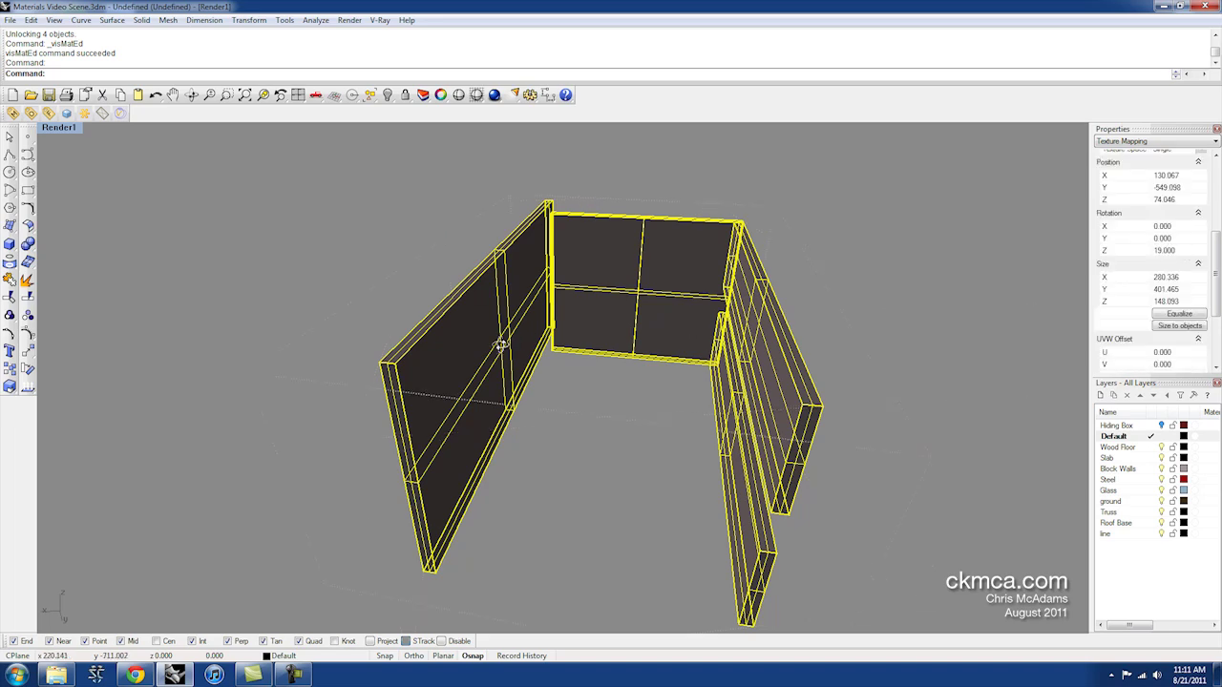
{"action": "right_click_drag", "start_coordinate": [553, 340], "coordinate": [556, 353]}
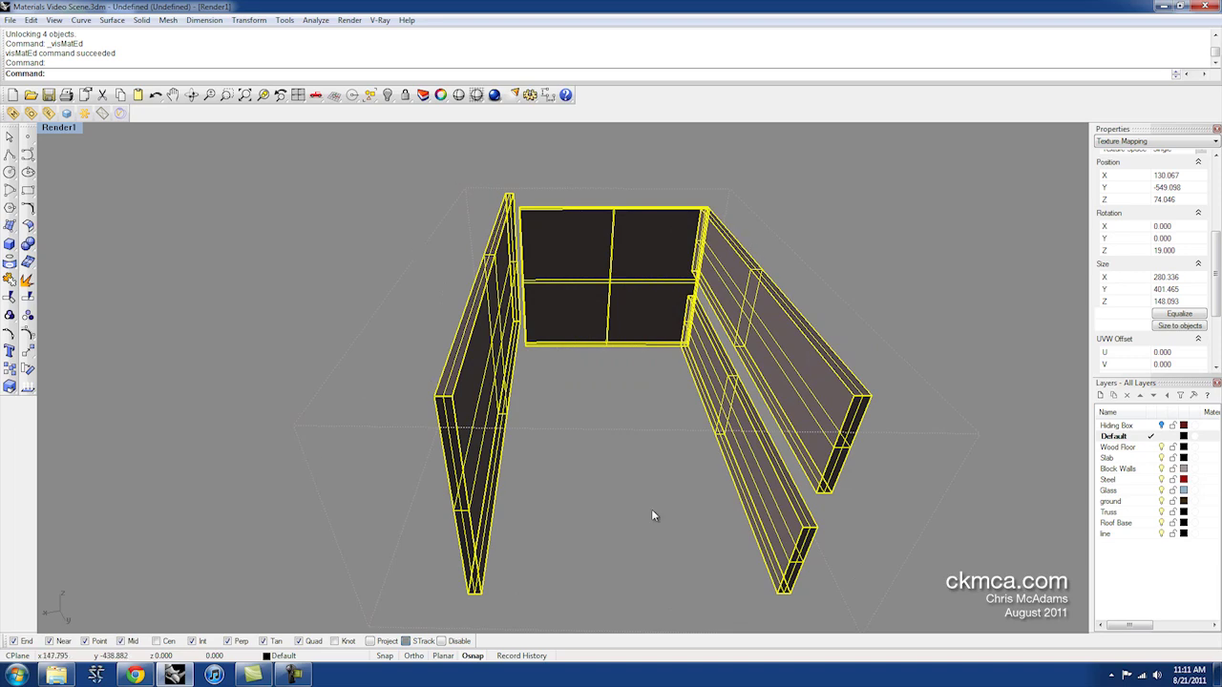
{"action": "right_click_drag", "start_coordinate": [652, 515], "coordinate": [773, 447]}
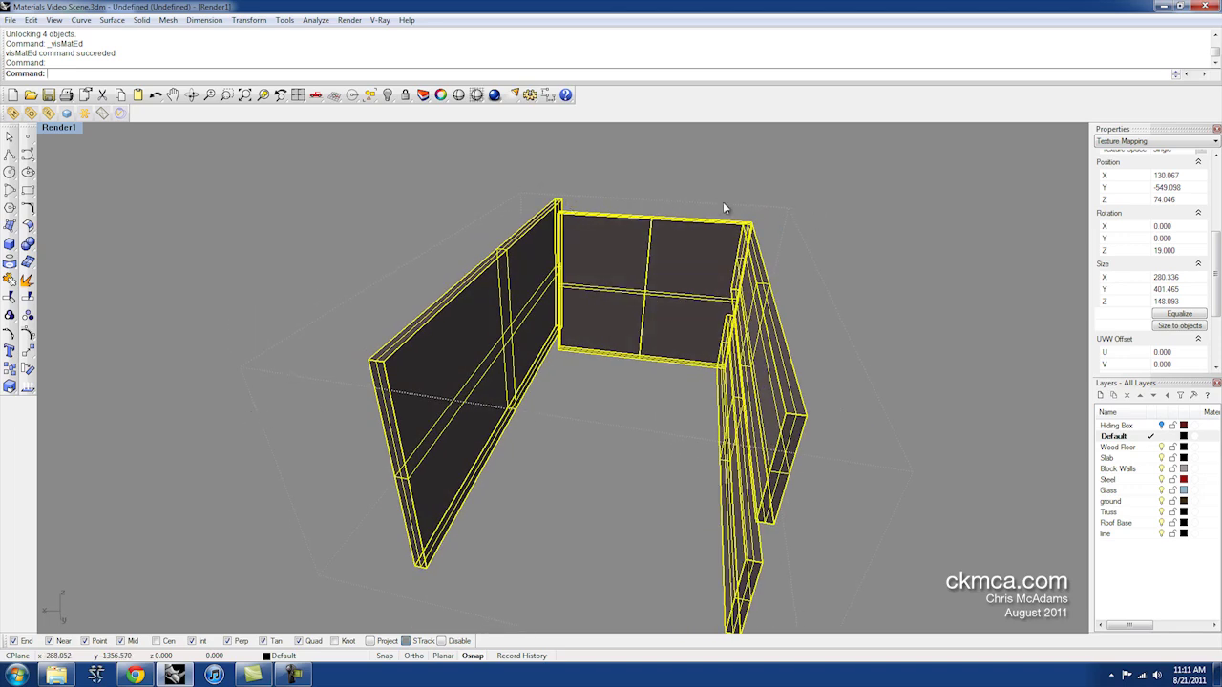
{"action": "right_click_drag", "start_coordinate": [779, 406], "coordinate": [527, 232]}
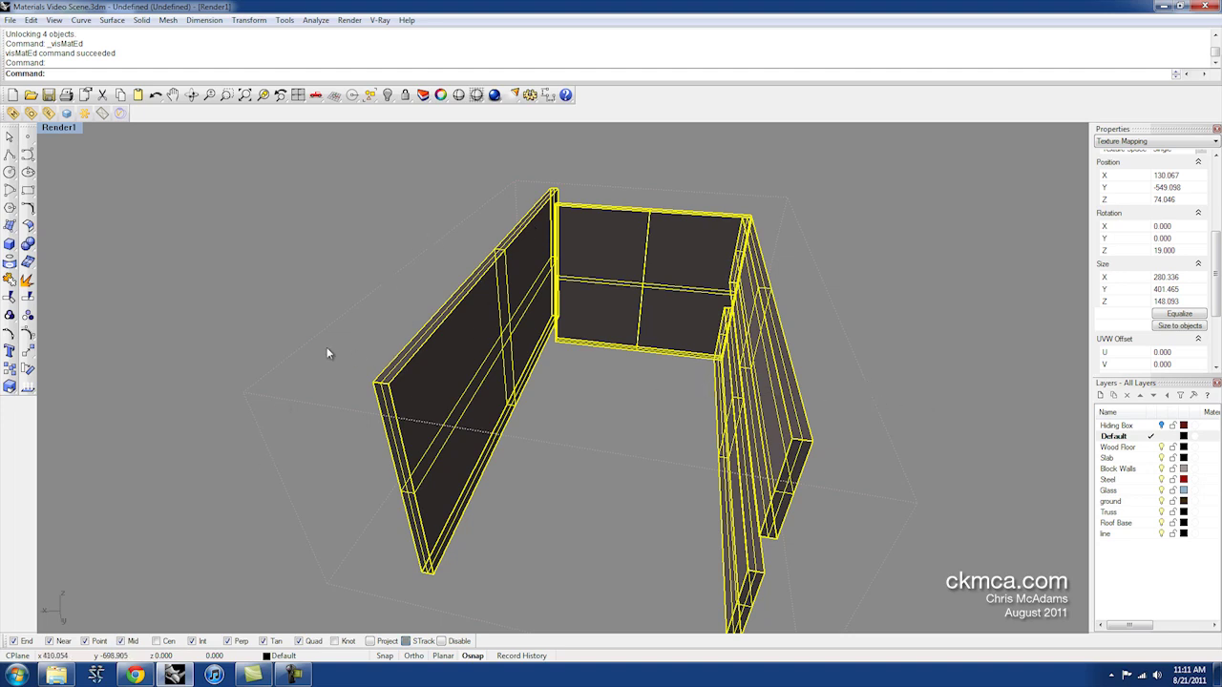
{"action": "mouse_move", "coordinate": [651, 272]}
{"action": "right_mouse_down"}
{"action": "mouse_move", "coordinate": [669, 292]}
{"action": "mouse_move", "coordinate": [649, 286]}
{"action": "right_mouse_up"}
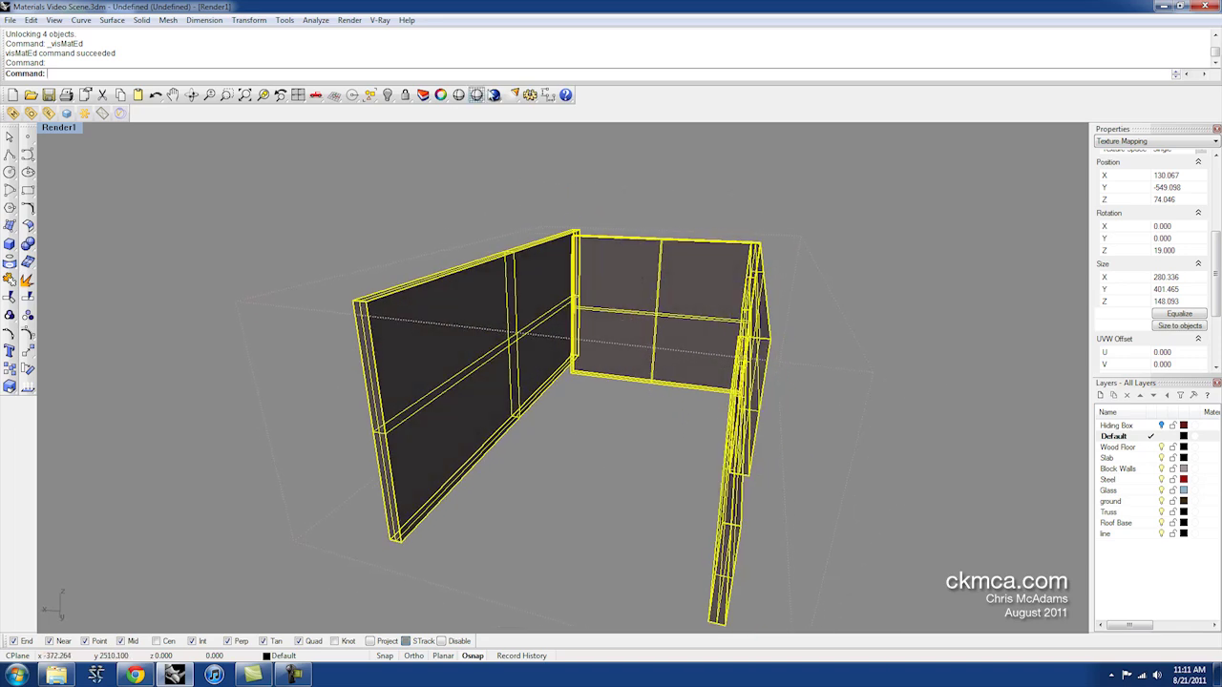
{"action": "left_click", "coordinate": [494, 95]}
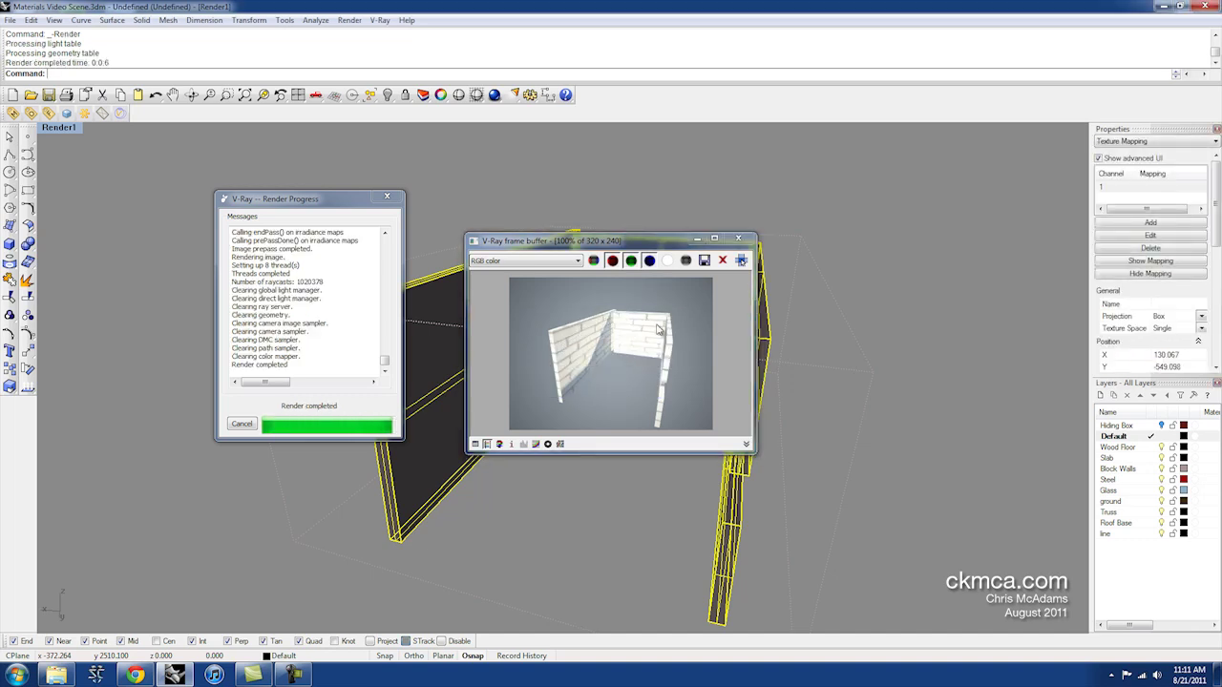
- Close the test render and scroll the Texture Mapping panel down to the box Size settings
{"action": "left_click", "coordinate": [740, 240]}
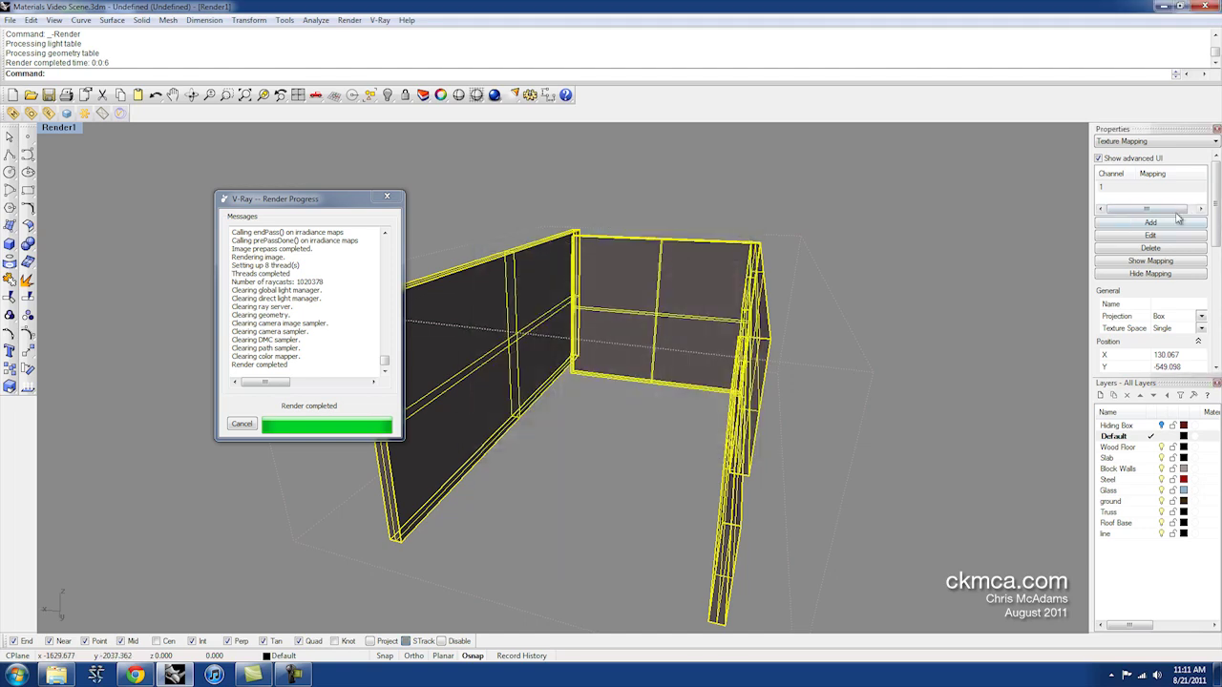
{"action": "scroll", "coordinate": [1215, 232], "scroll_direction": "down", "scroll_amount": 1}
{"action": "scroll", "coordinate": [1215, 232], "scroll_direction": "down", "scroll_amount": 5}
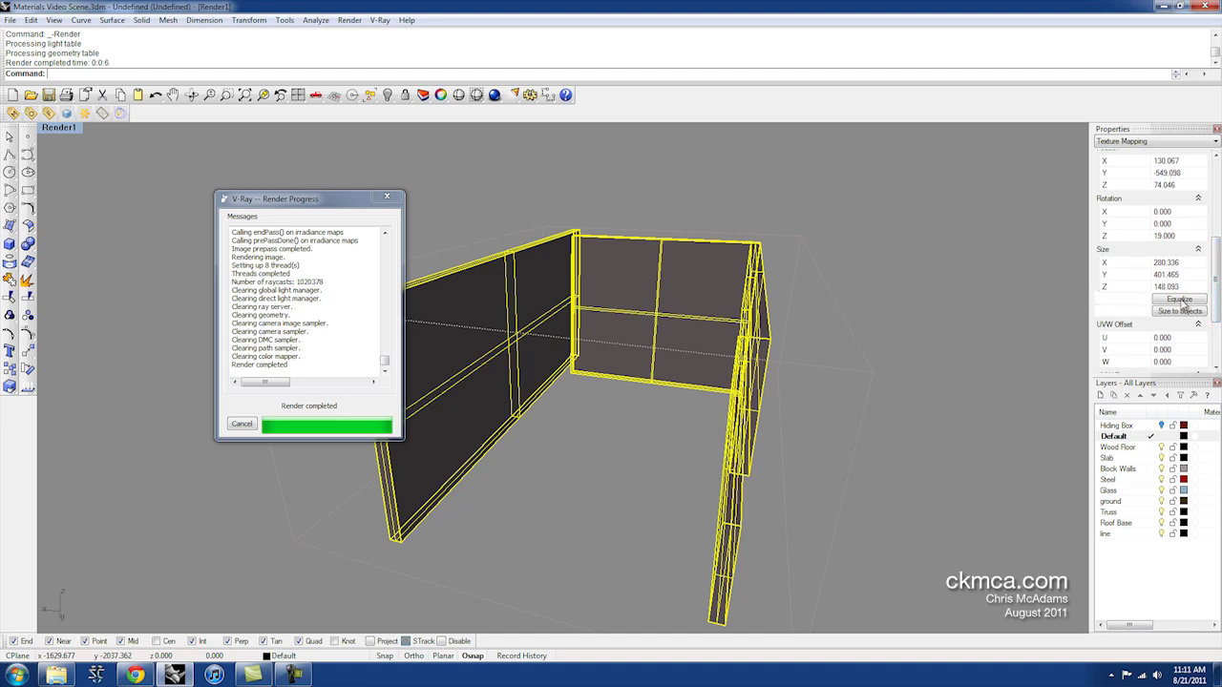
{"action": "left_click", "coordinate": [1171, 314]}
- Set the W repeat to 4.5 so U, V and W all match, then re-render the brick walls
{"action": "scroll", "coordinate": [1218, 289], "scroll_direction": "down", "scroll_amount": 4}
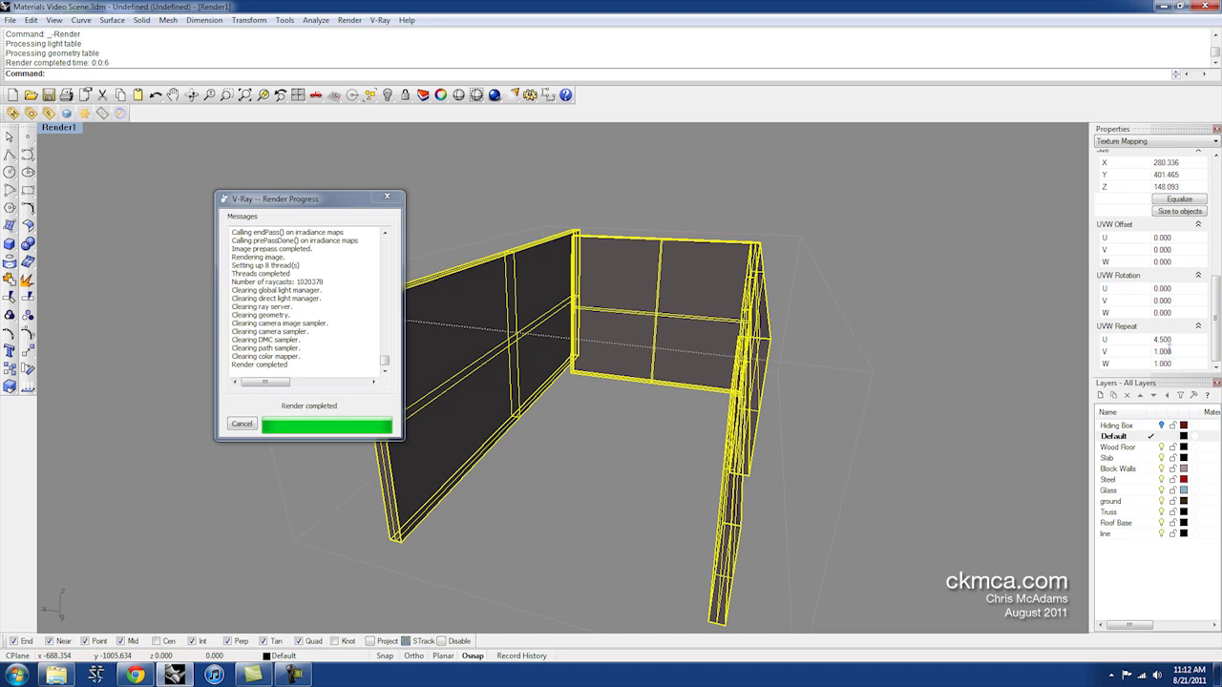
{"action": "type", "text": "4.5"}
{"action": "left_click", "coordinate": [1173, 363]}
{"action": "key", "text": "Return"}
{"action": "right_click_drag", "start_coordinate": [867, 327], "coordinate": [612, 288]}
{"action": "left_click", "coordinate": [495, 97]}
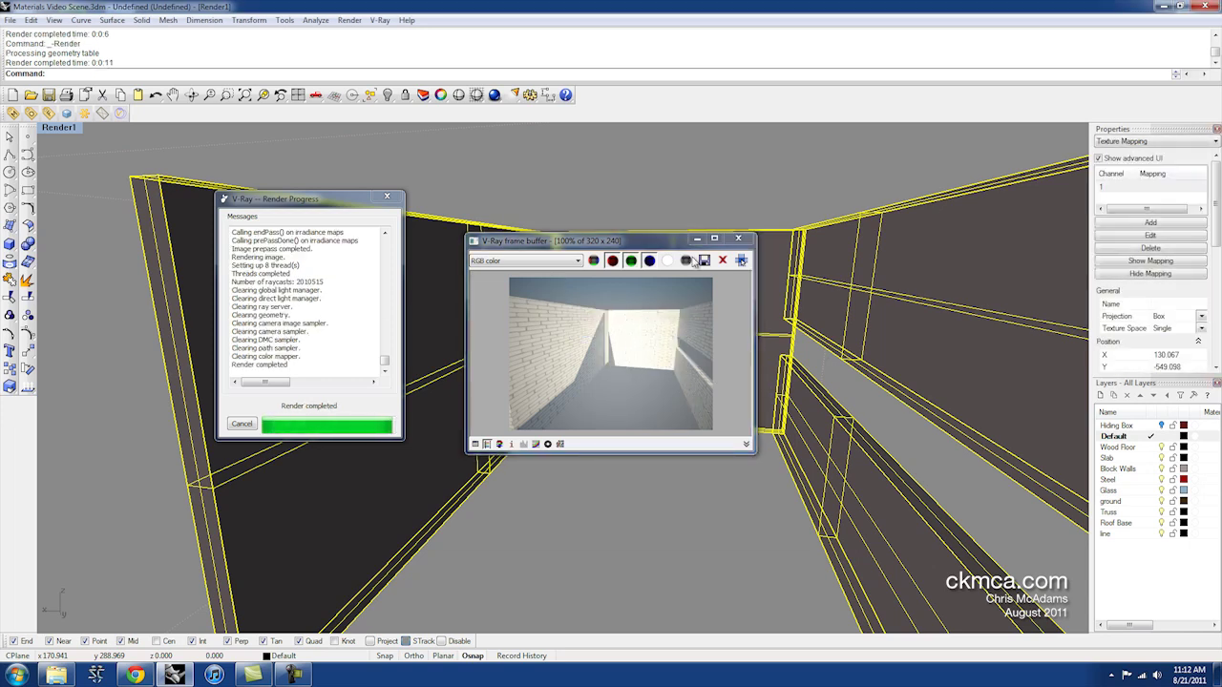
- Close the render windows and unhide all 77 hidden objects with Show
{"action": "left_click", "coordinate": [475, 189]}
{"action": "scroll", "coordinate": [623, 188], "scroll_direction": "down", "scroll_amount": 3}
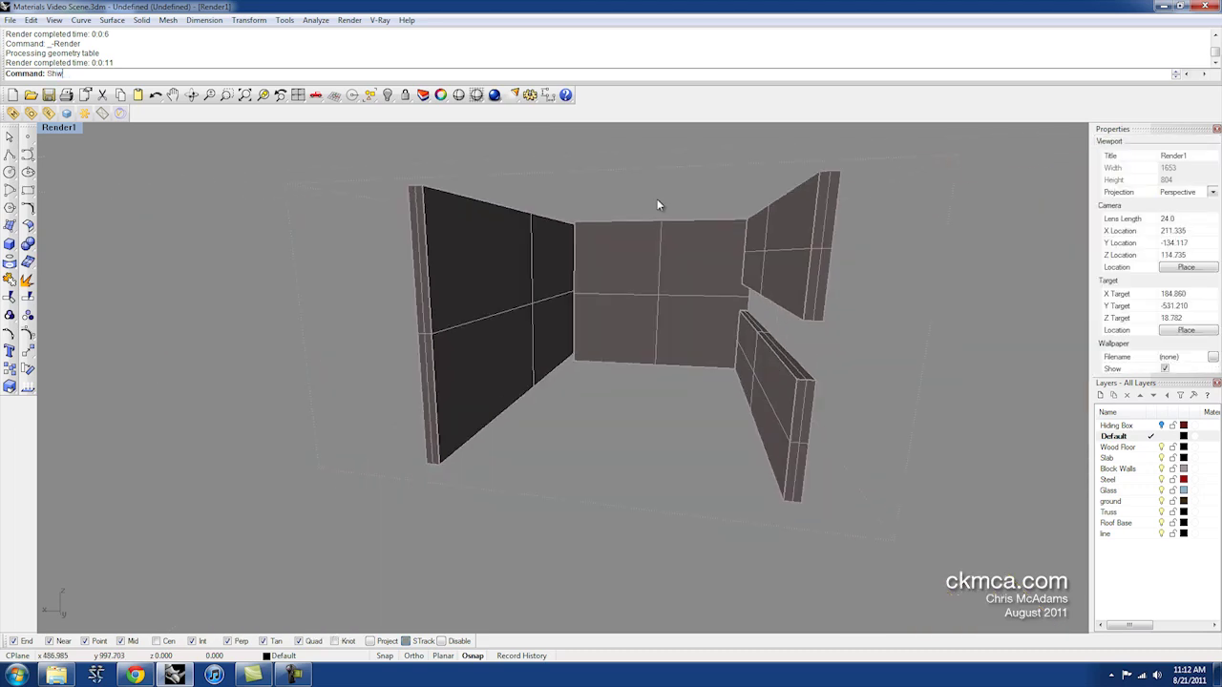
{"action": "type", "text": "Show"}
{"action": "key", "text": "Return"}
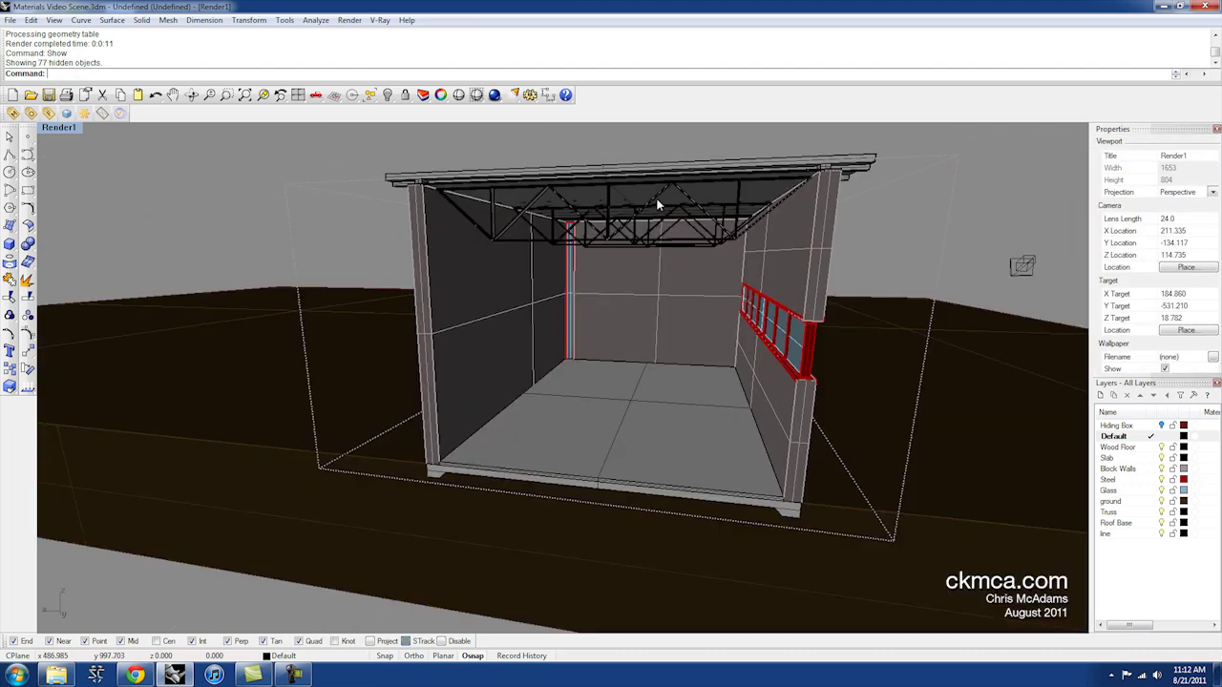
- Hide the block walls' mapping box and clear the selection
{"action": "left_click", "coordinate": [821, 253]}
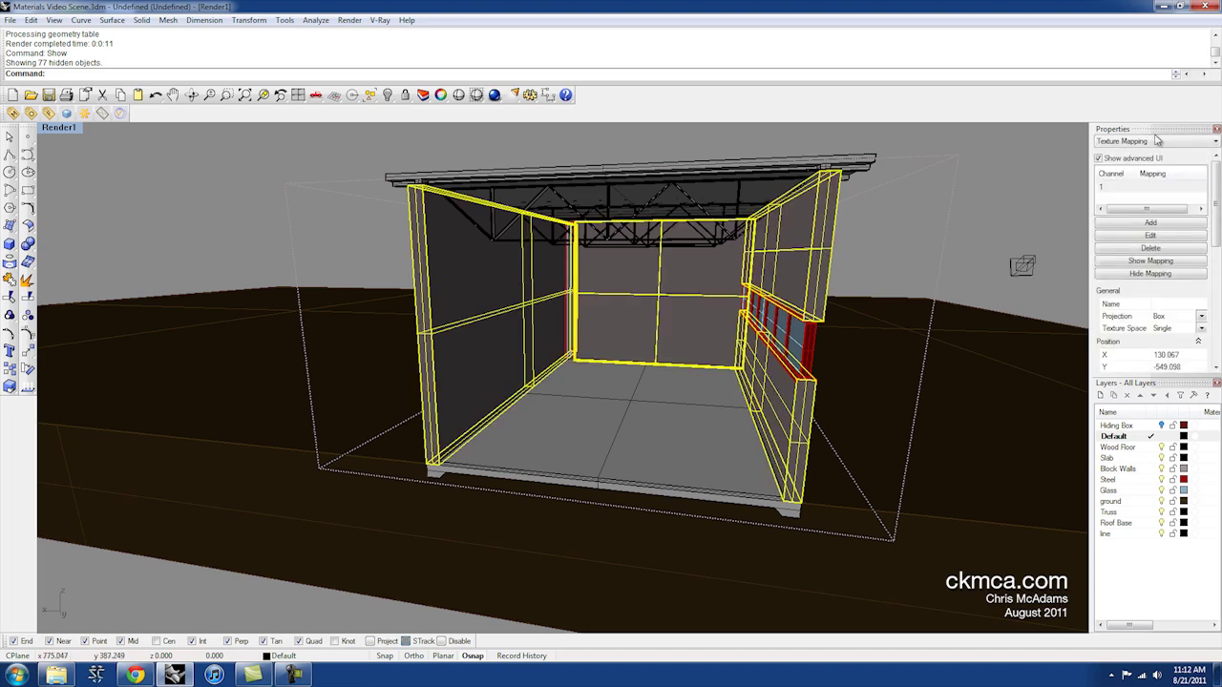
{"action": "left_click", "coordinate": [1158, 277]}
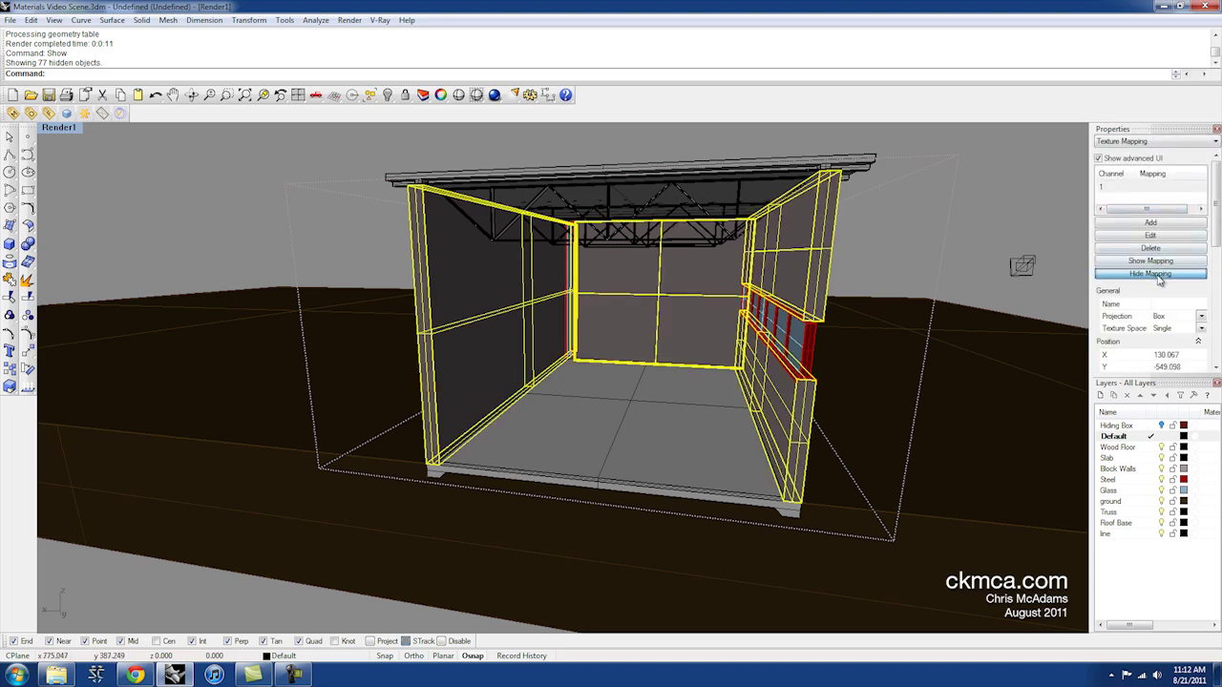
{"action": "left_click", "coordinate": [886, 222]}
- Frame a low frontal view into the building and start the final V-Ray interior render
{"action": "right_click_drag", "start_coordinate": [886, 222], "coordinate": [714, 294]}
{"action": "scroll", "coordinate": [714, 294], "scroll_direction": "up", "scroll_amount": 3}
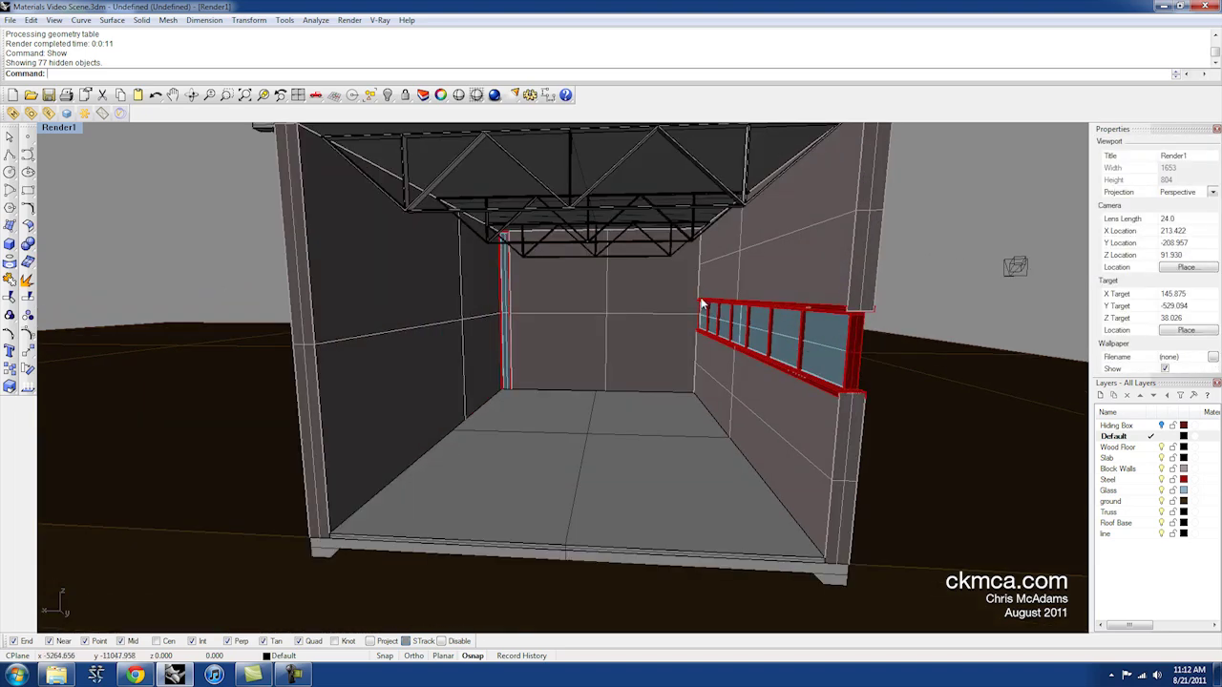
{"action": "scroll", "coordinate": [711, 301], "scroll_direction": "down", "scroll_amount": 1}
{"action": "scroll", "coordinate": [723, 312], "scroll_direction": "up", "scroll_amount": 1}
{"action": "scroll", "coordinate": [722, 313], "scroll_direction": "down", "scroll_amount": 3}
{"action": "right_click_drag", "start_coordinate": [723, 312], "coordinate": [773, 317]}
{"action": "scroll", "coordinate": [774, 316], "scroll_direction": "up", "scroll_amount": 3}
{"action": "left_click", "coordinate": [493, 96]}
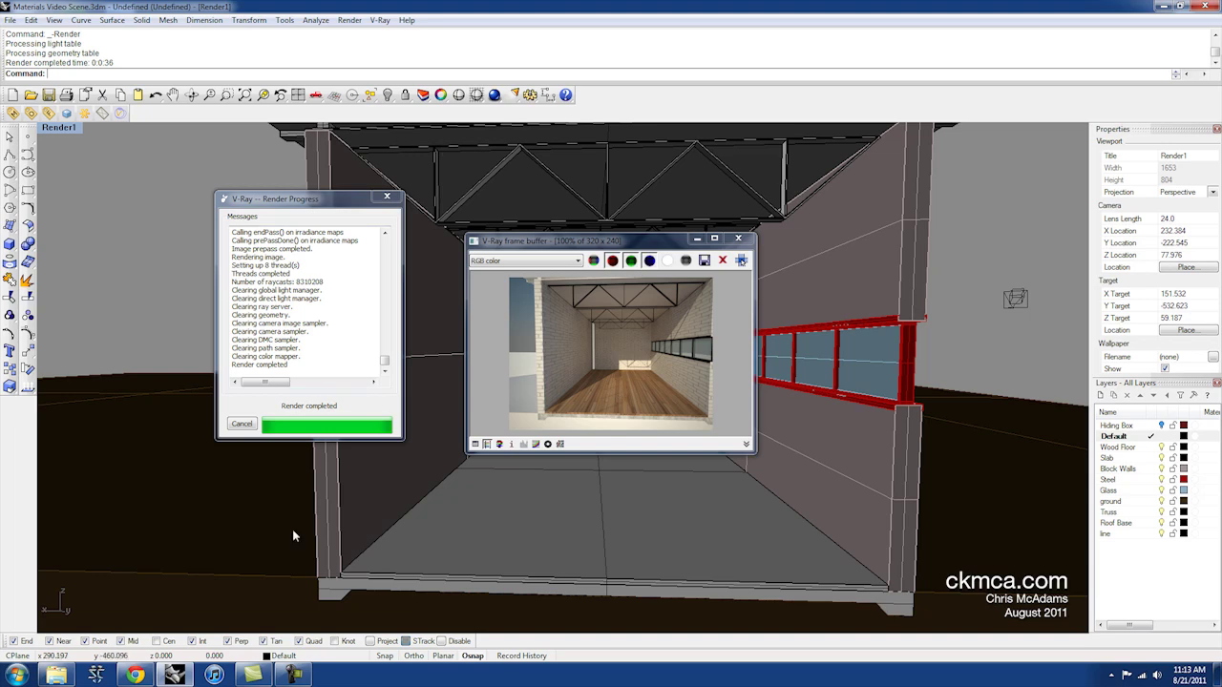
- Orbit around the building exterior to its end wall, selecting the directional light along the way
{"action": "right_click_drag", "start_coordinate": [657, 450], "coordinate": [594, 457]}
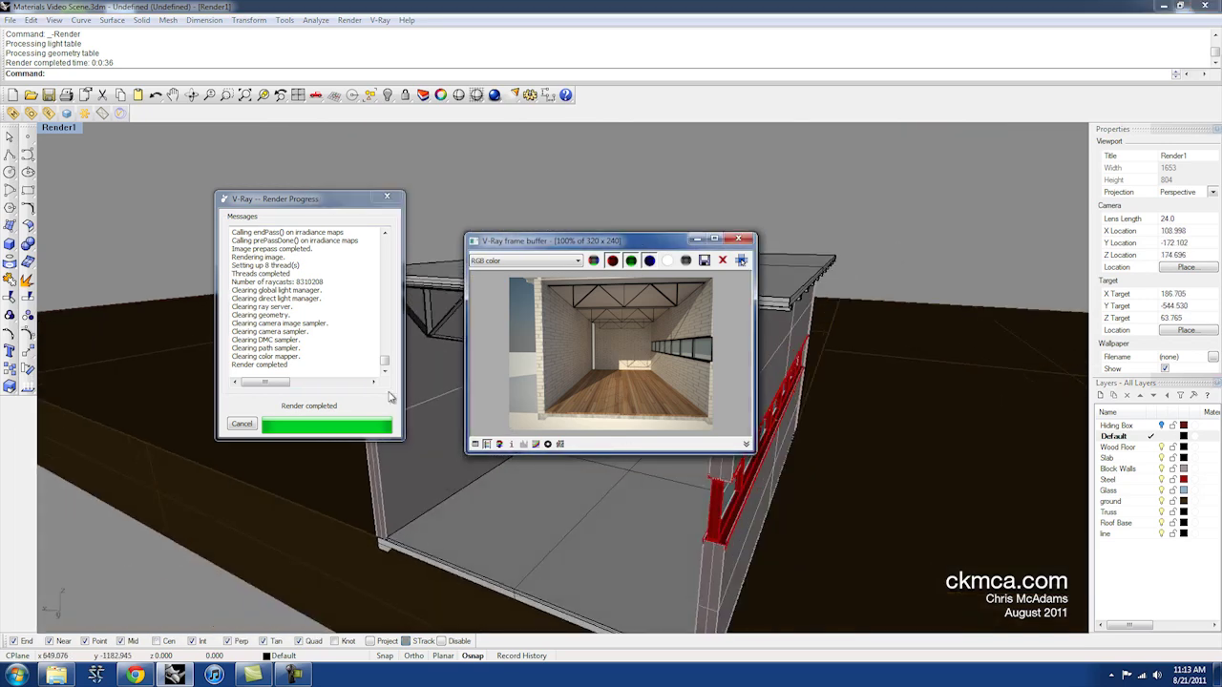
{"action": "right_click_drag", "start_coordinate": [229, 479], "coordinate": [660, 372]}
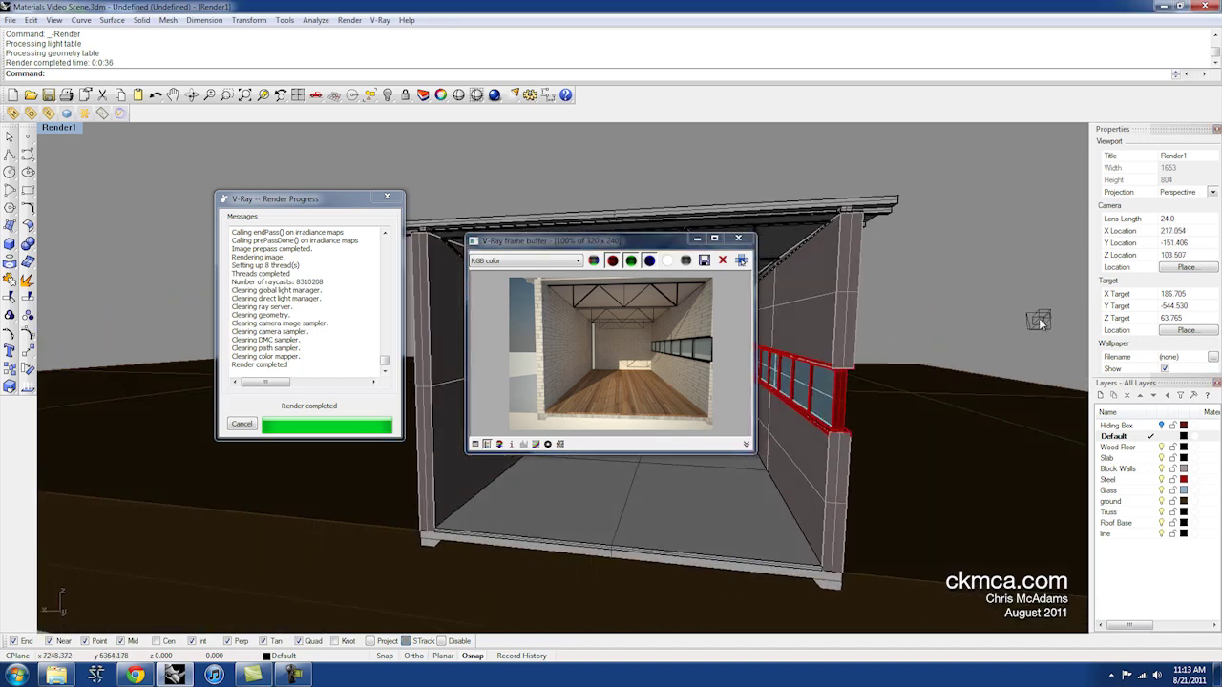
{"action": "mouse_move", "coordinate": [907, 361]}
{"action": "right_mouse_down"}
{"action": "mouse_move", "coordinate": [924, 366]}
{"action": "mouse_move", "coordinate": [801, 391]}
{"action": "mouse_move", "coordinate": [913, 251]}
{"action": "mouse_move", "coordinate": [891, 350]}
{"action": "right_mouse_up"}
{"action": "left_click", "coordinate": [905, 343]}
{"action": "right_click_drag", "start_coordinate": [657, 456], "coordinate": [635, 389]}
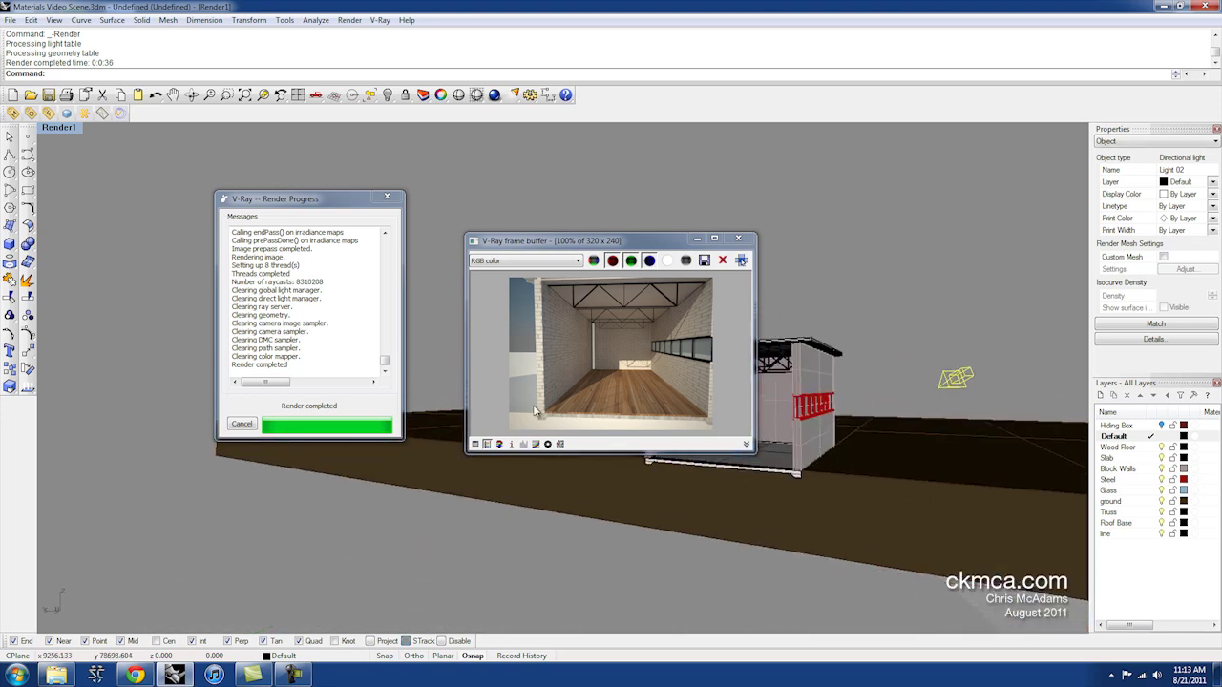